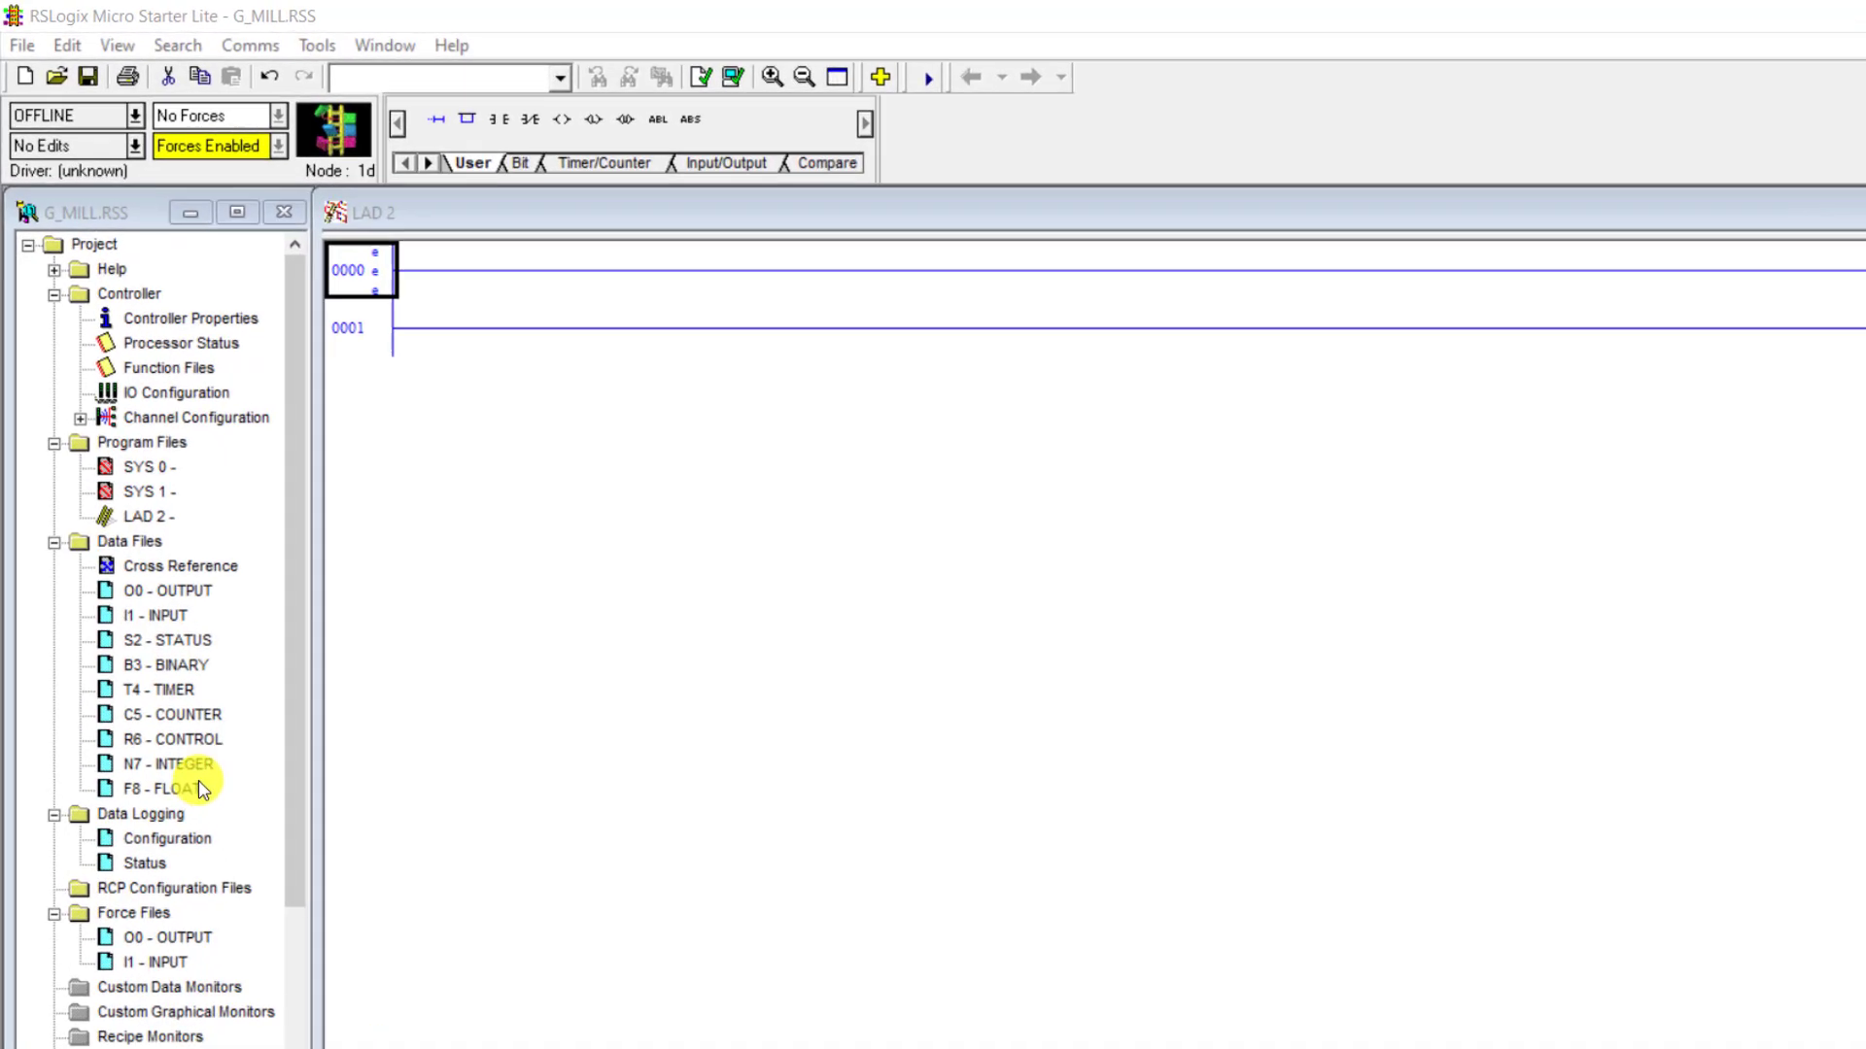
# - Open the N7 integer data file and set its number of elements to 14 in its properties
pyautogui.doubleClick(213, 853)
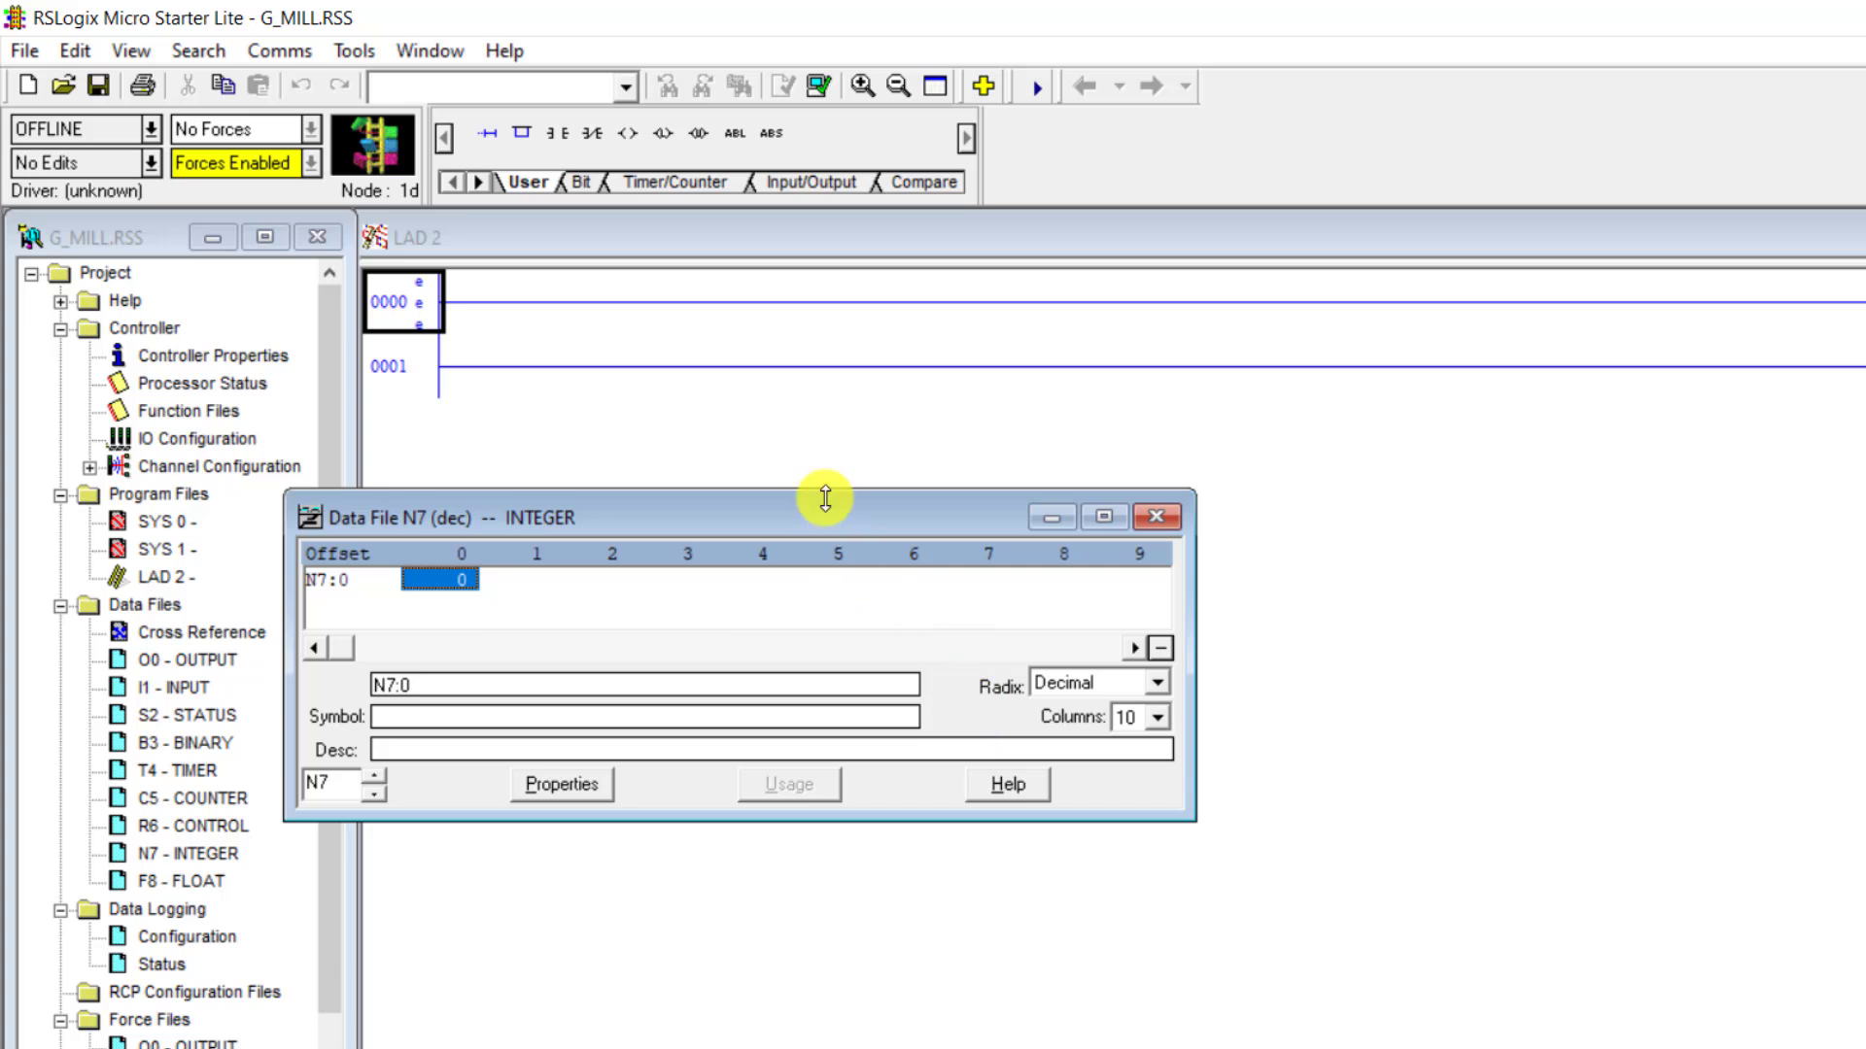
pyautogui.moveTo(825, 512); pyautogui.dragTo(1205, 550)
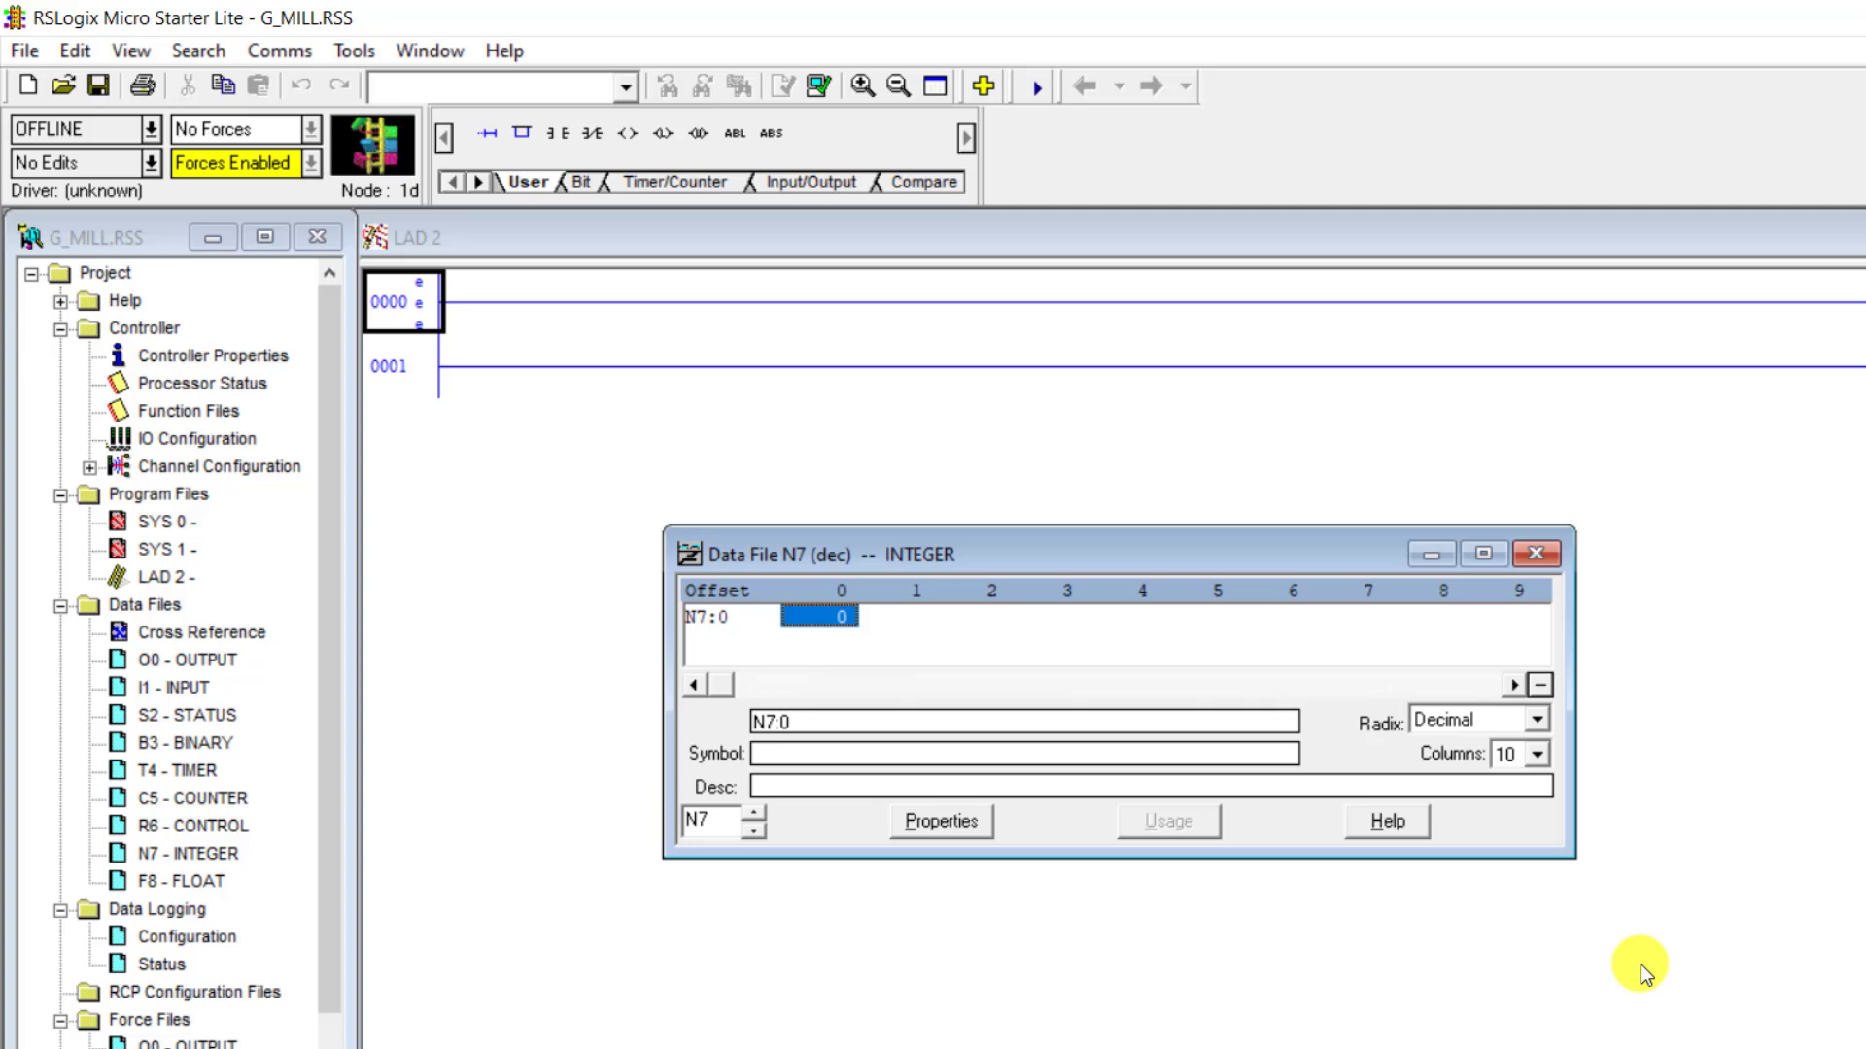
pyautogui.click(935, 822)
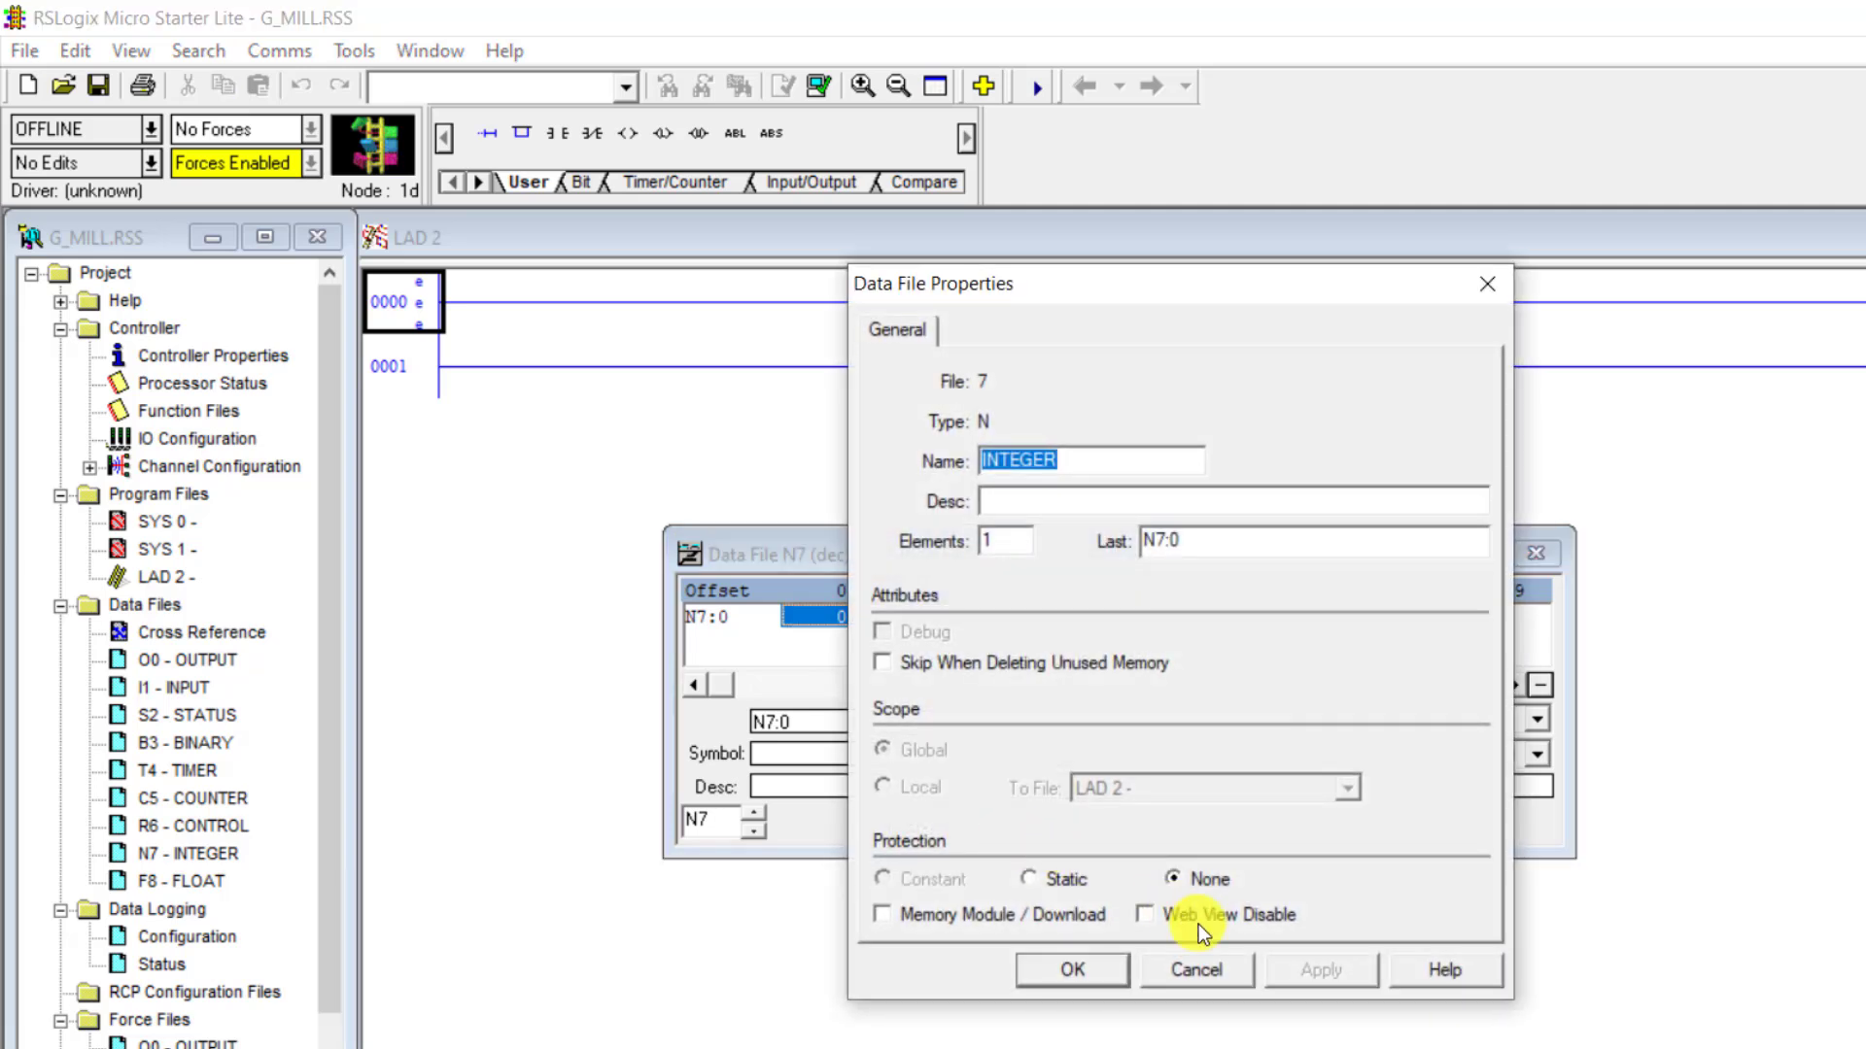
pyautogui.click(1010, 533)
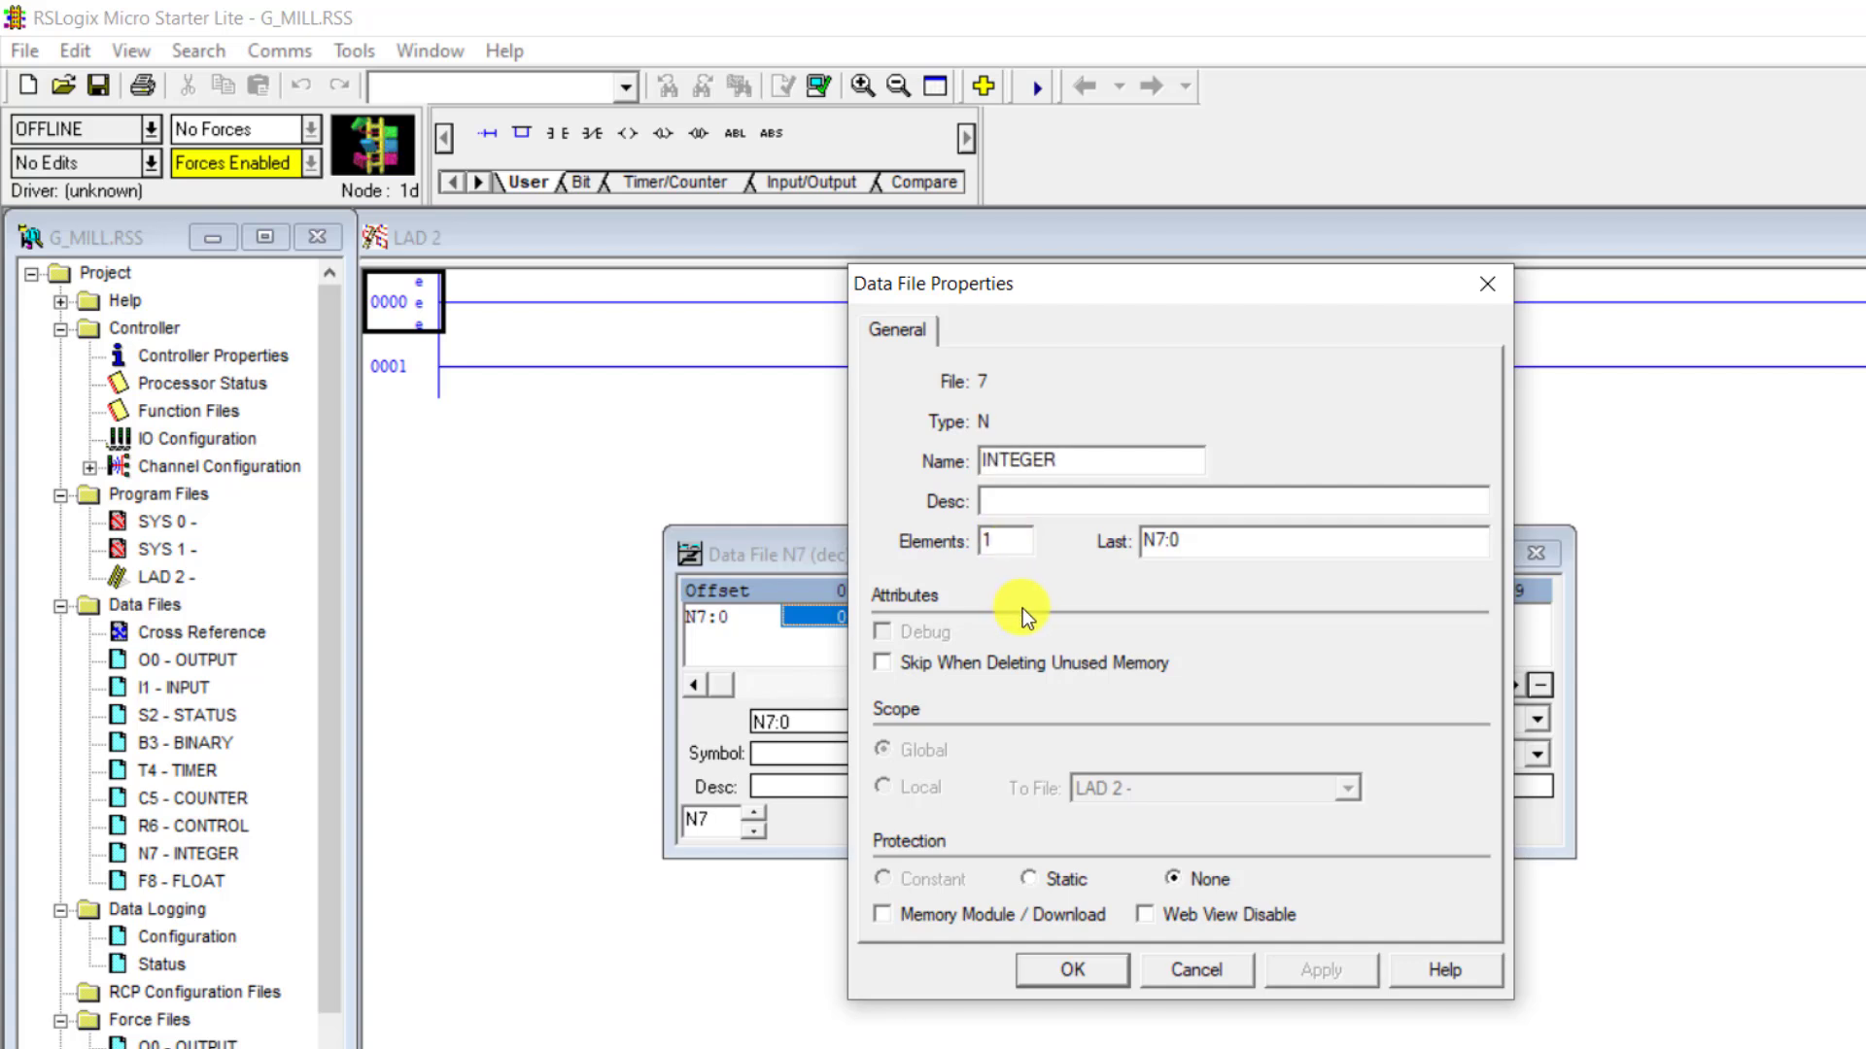
pyautogui.write('4')
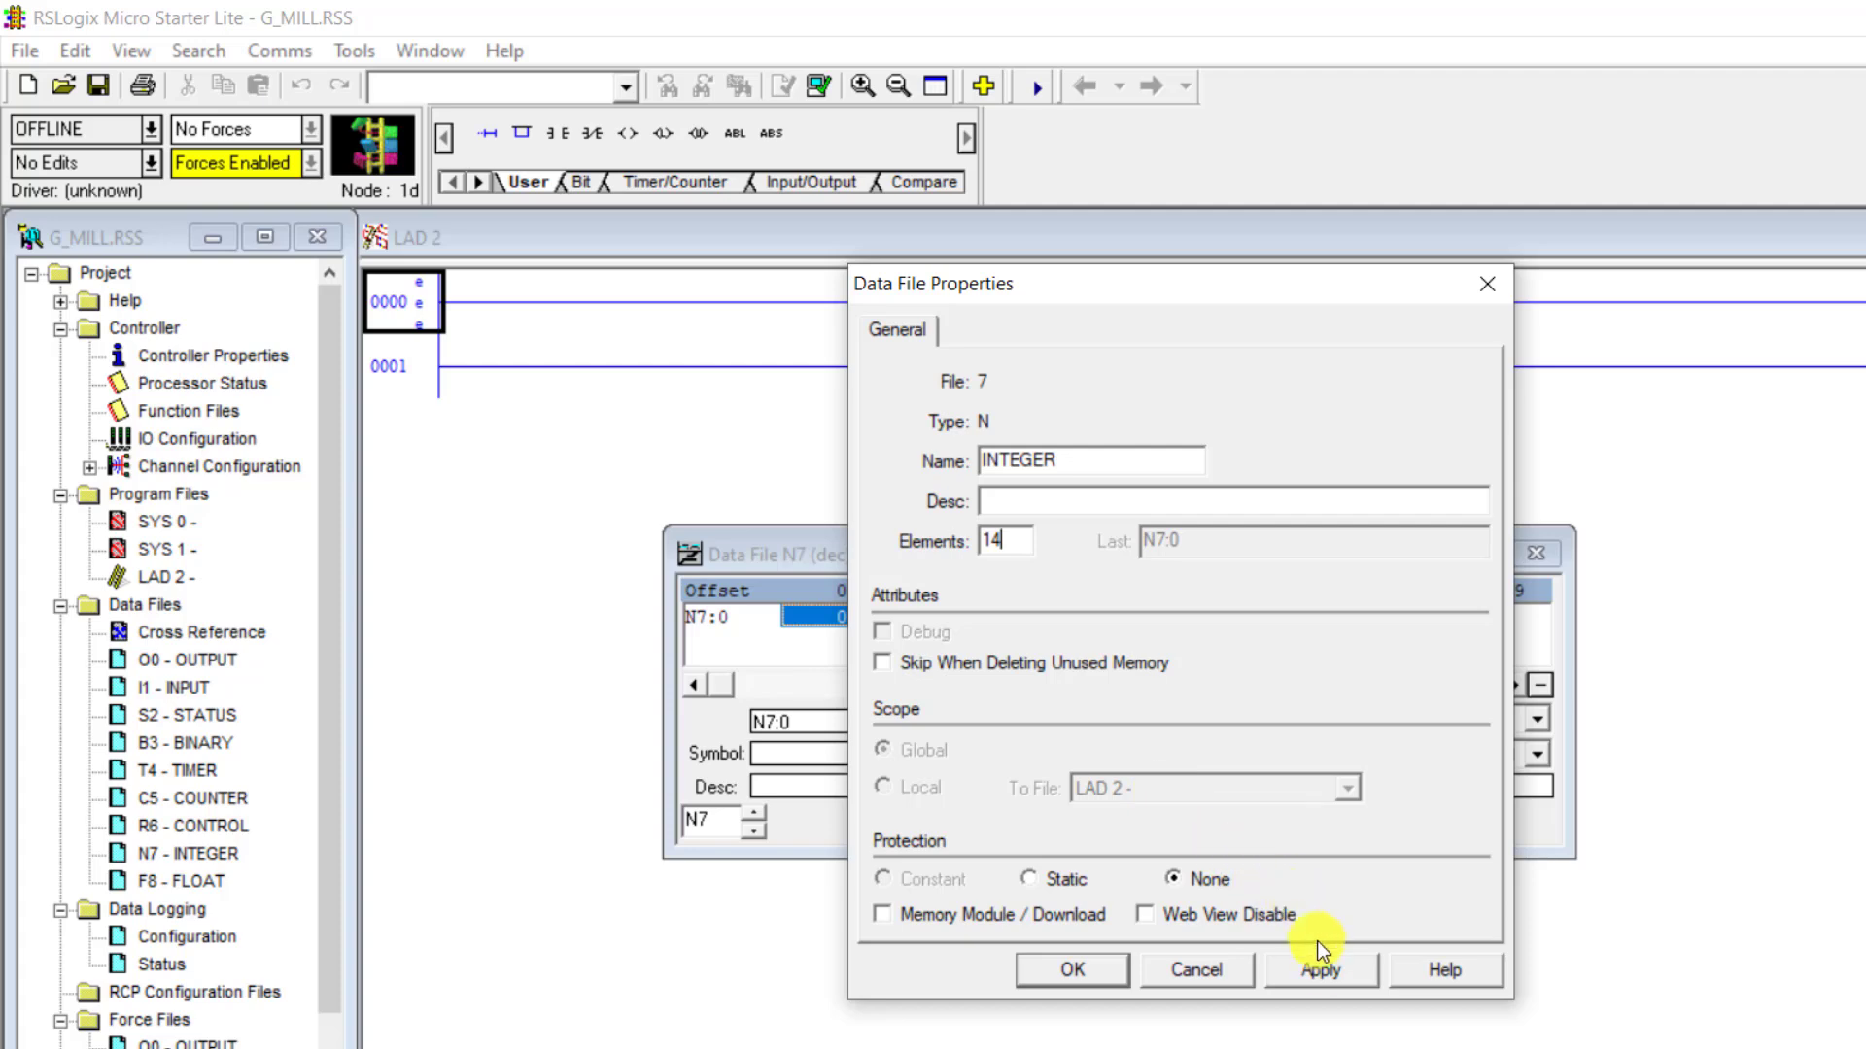
pyautogui.click(1322, 975)
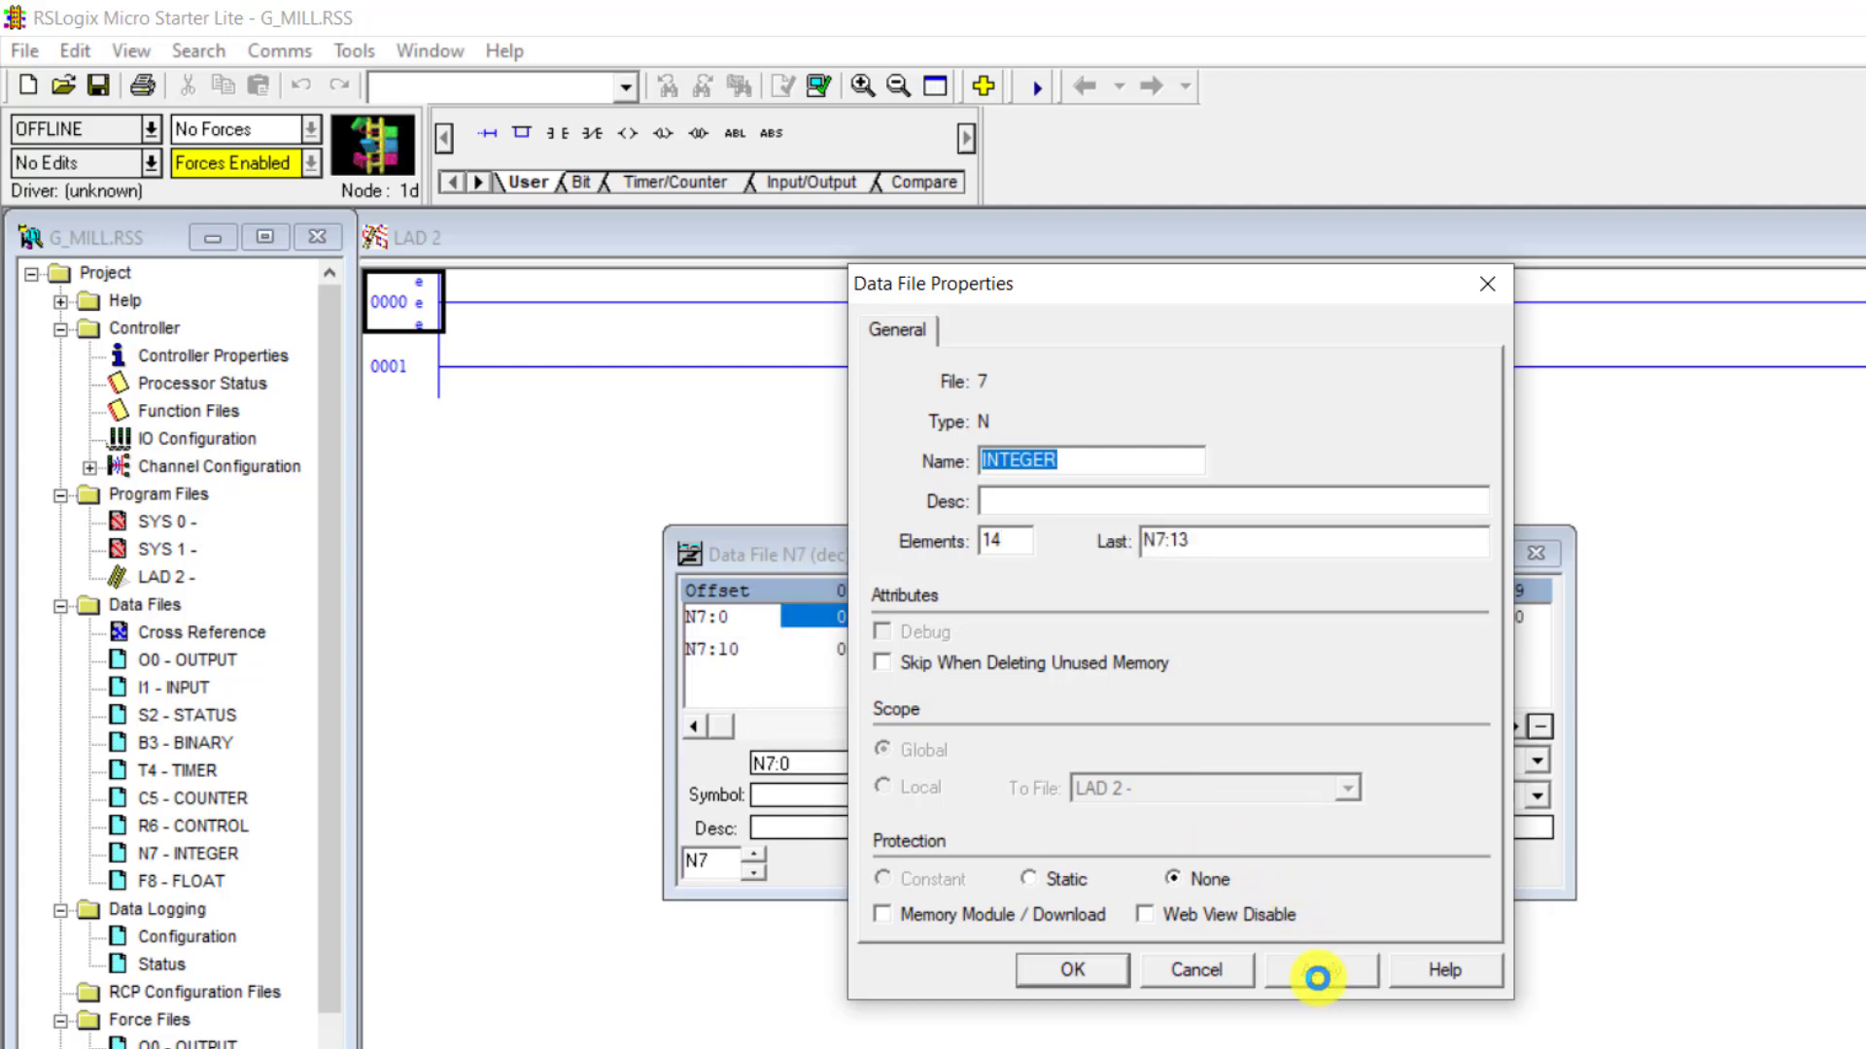
pyautogui.click(1069, 970)
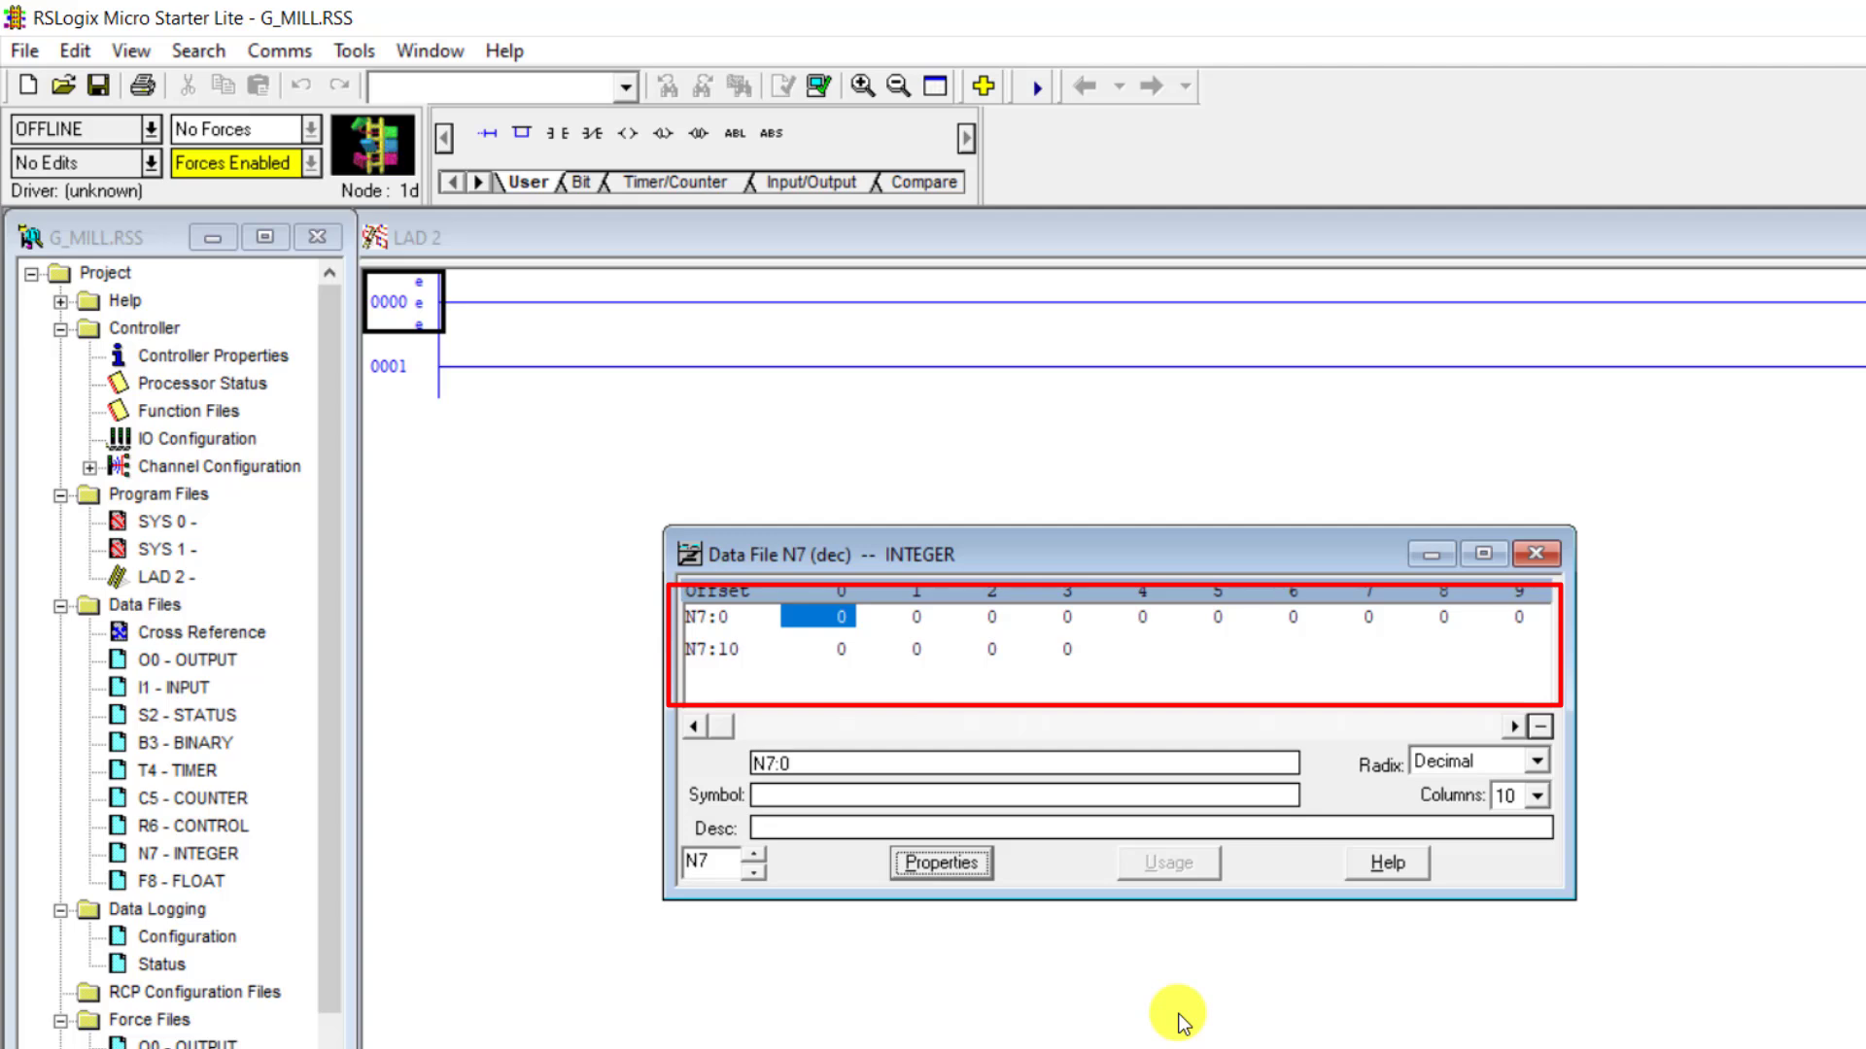
# - Inspect elements N7:13 and N7:0, then display the file in binary radix and enlarge its window to fit all words
pyautogui.click(1064, 647)
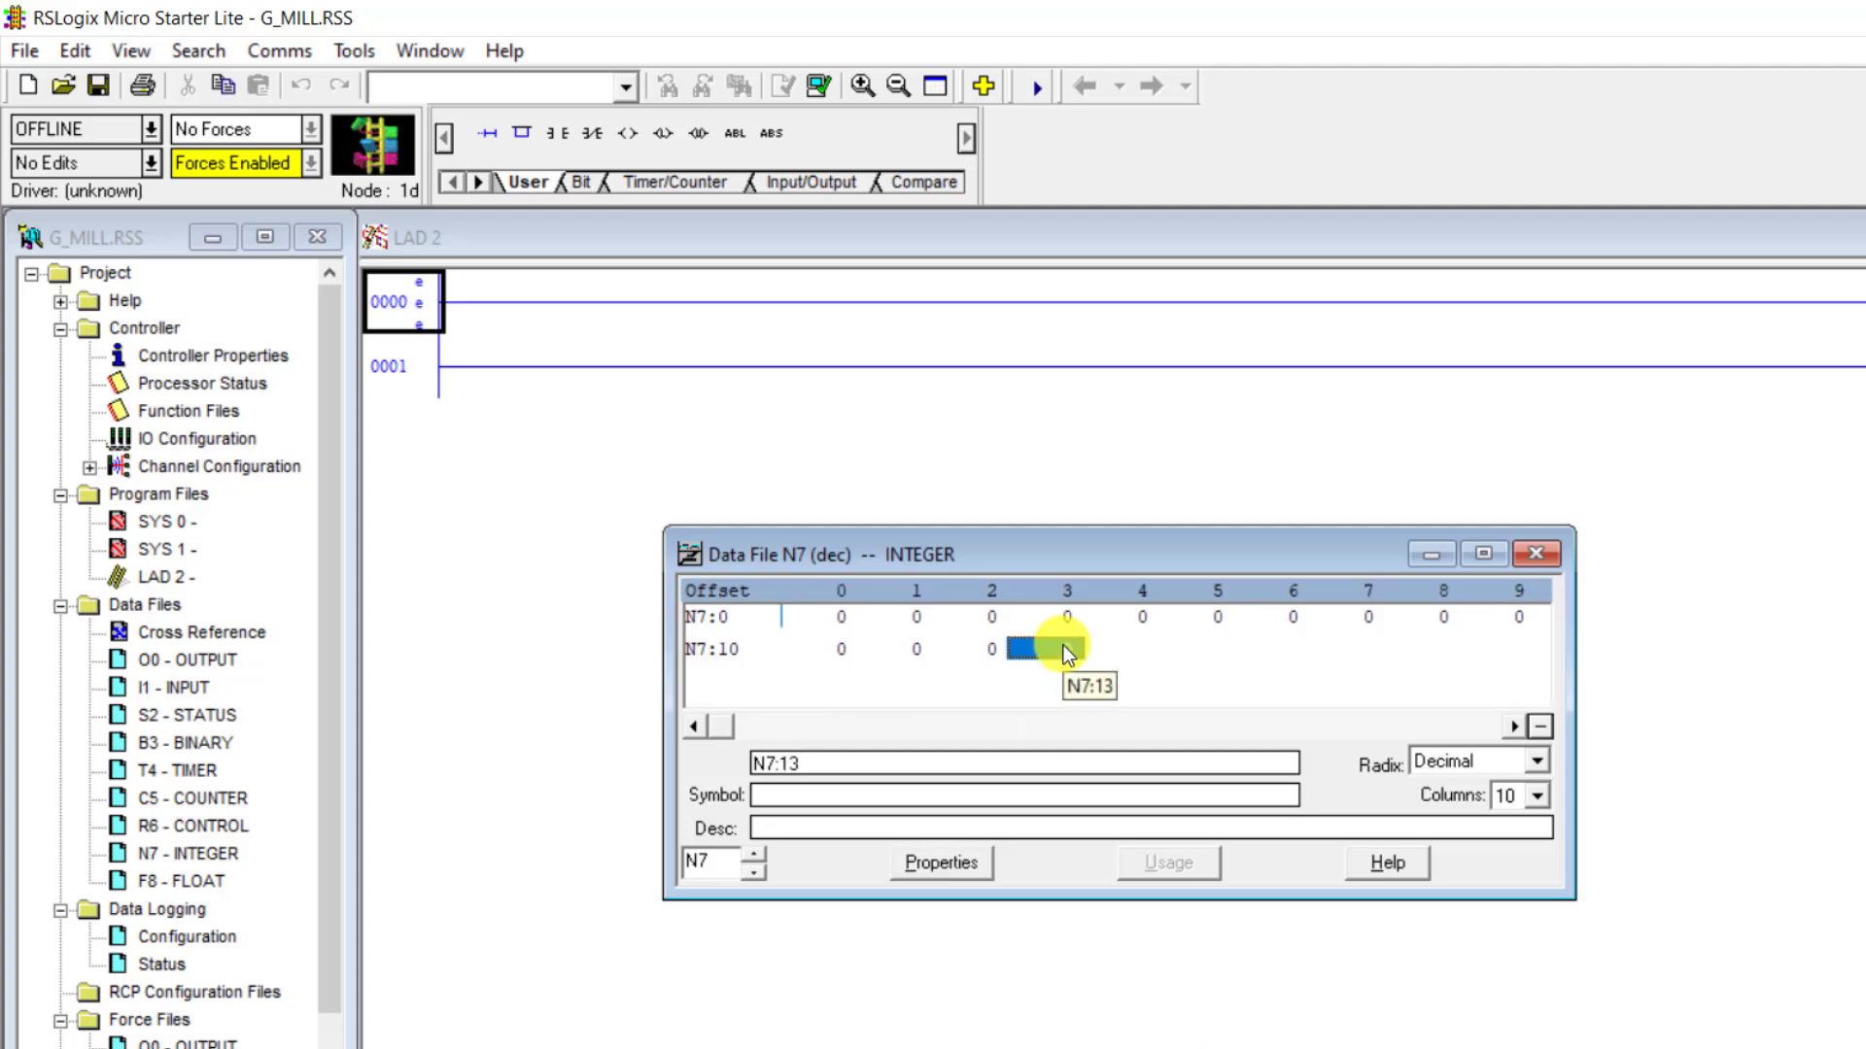
pyautogui.click(838, 618)
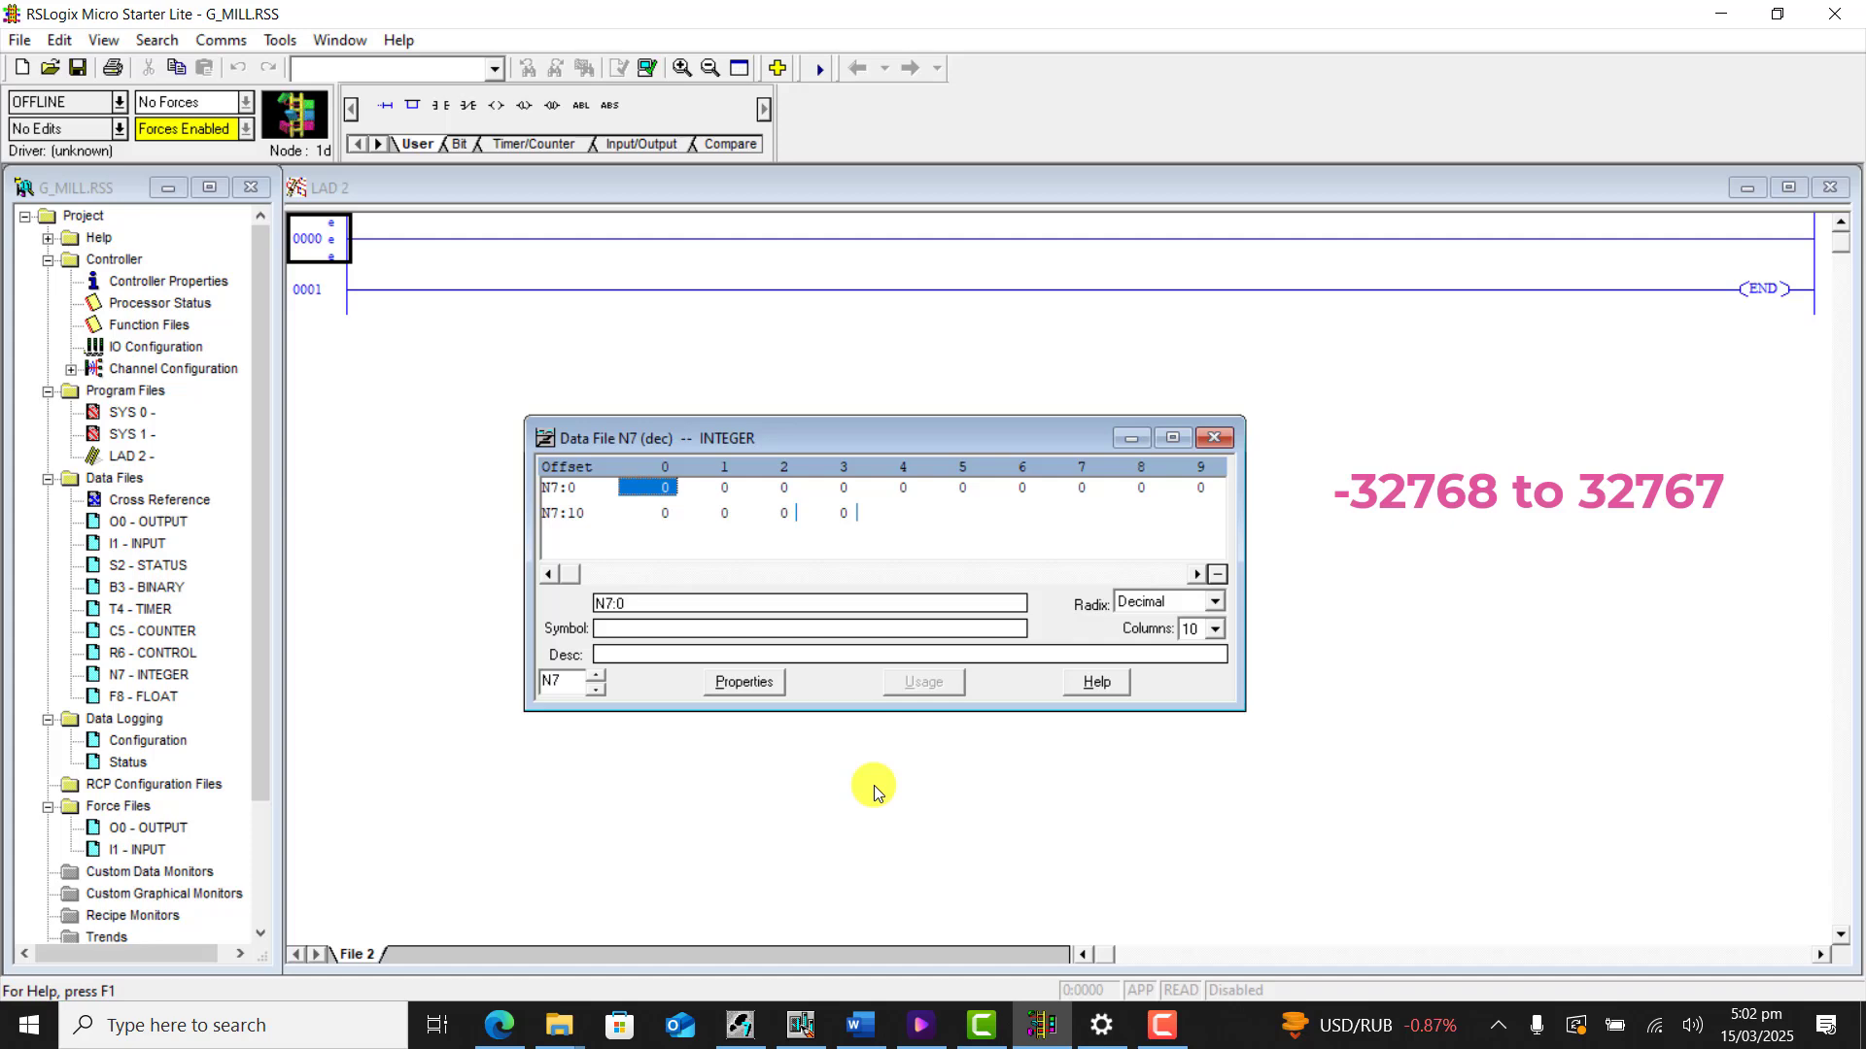
pyautogui.click(1215, 603)
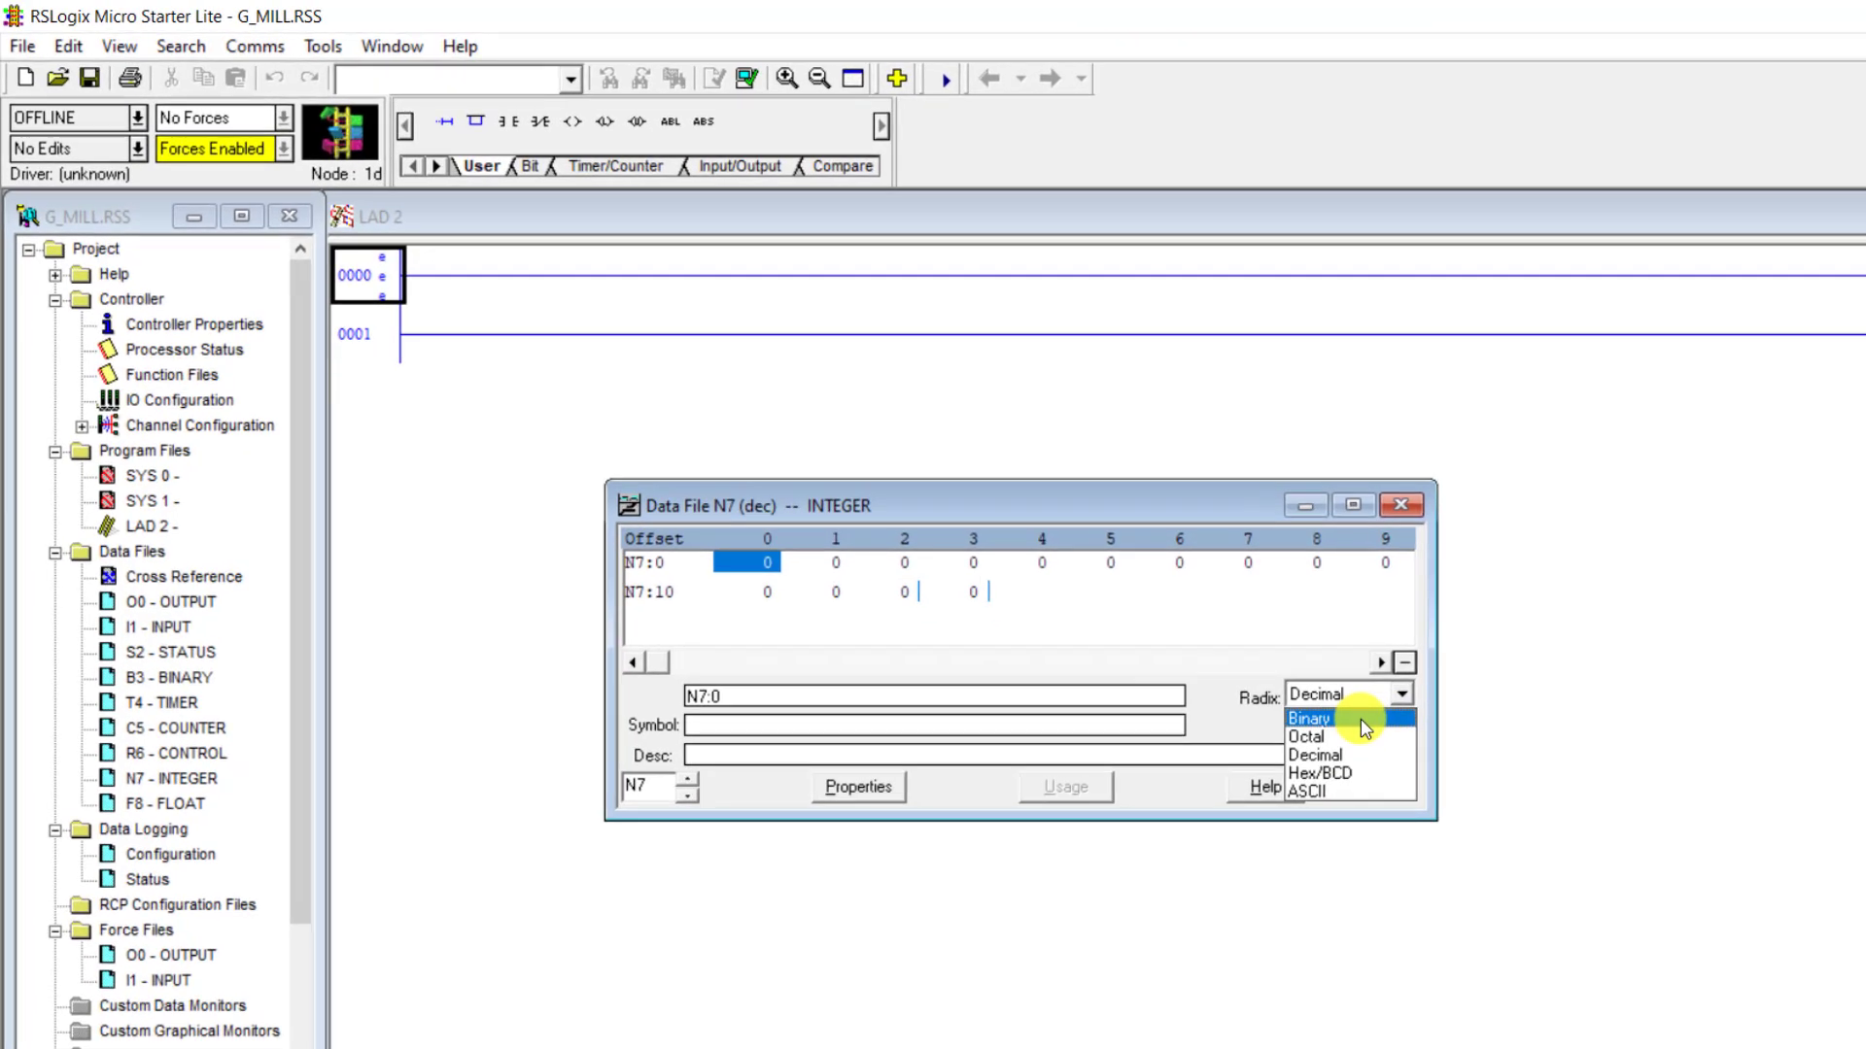
pyautogui.click(1365, 729)
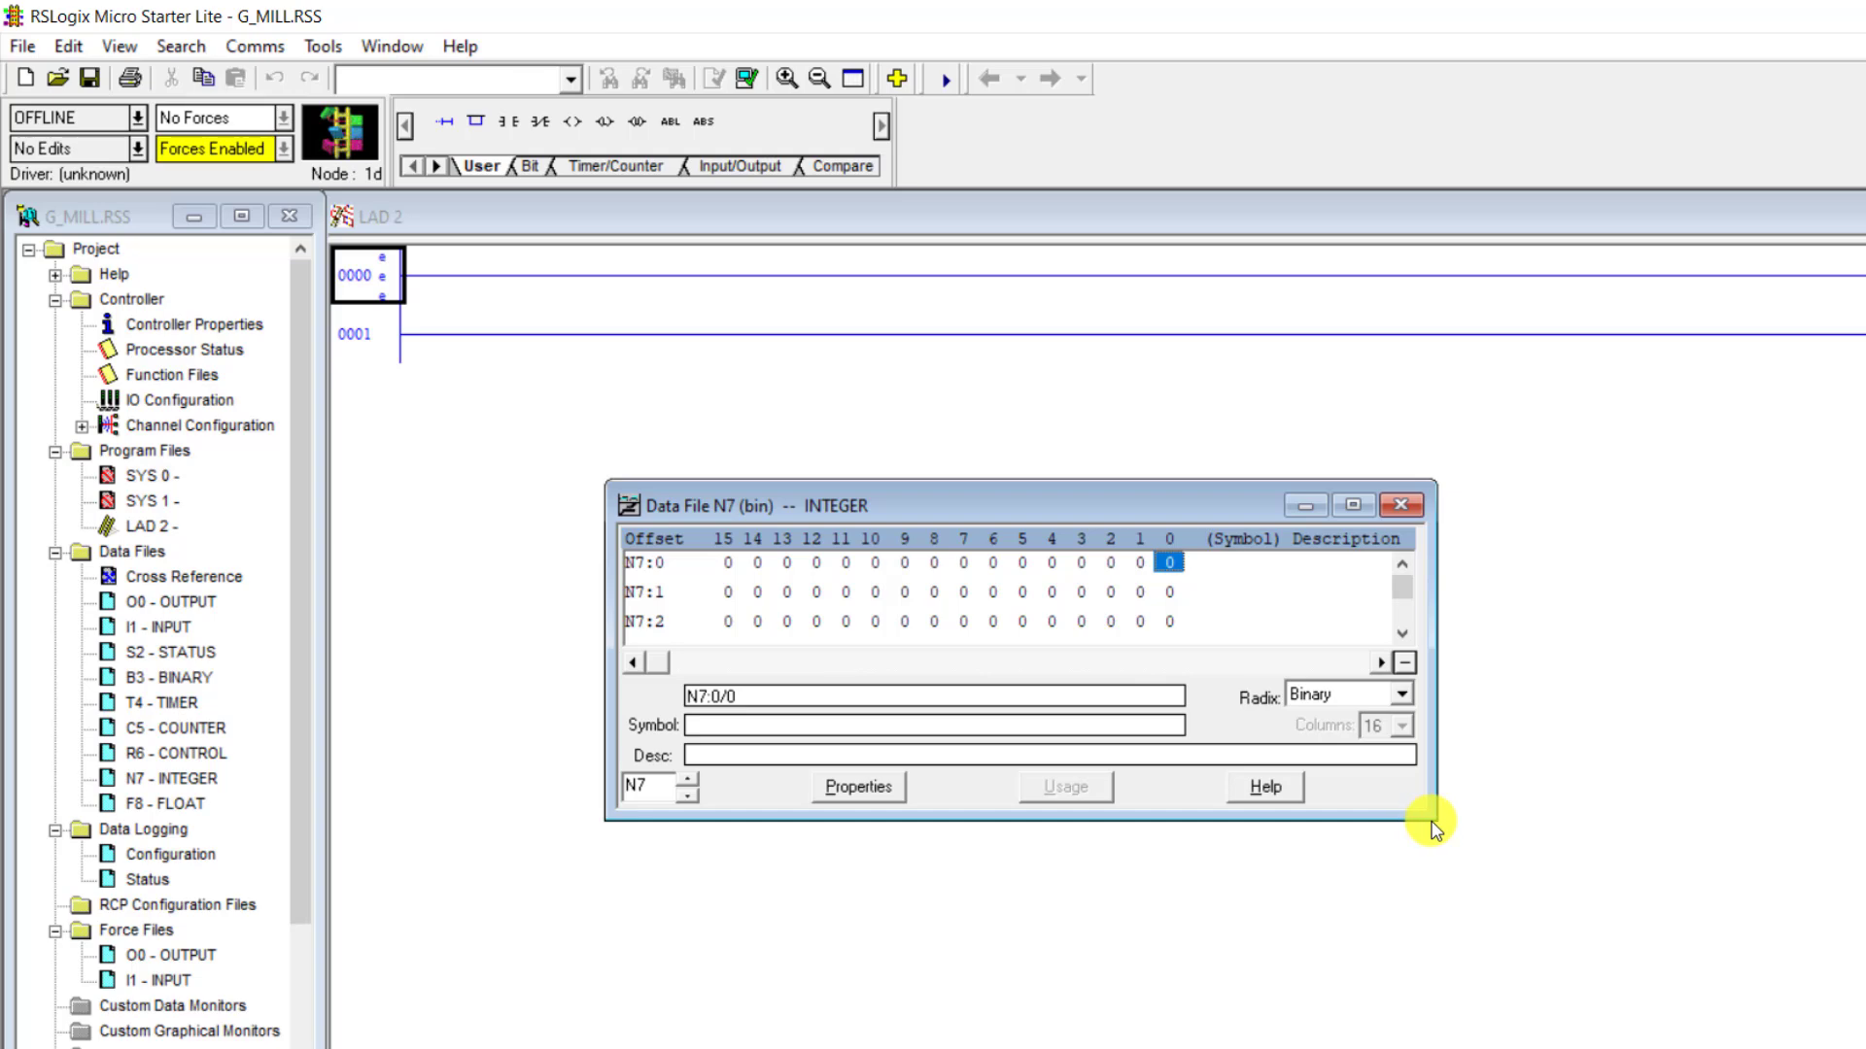
pyautogui.moveTo(1425, 819); pyautogui.dragTo(1500, 1048)
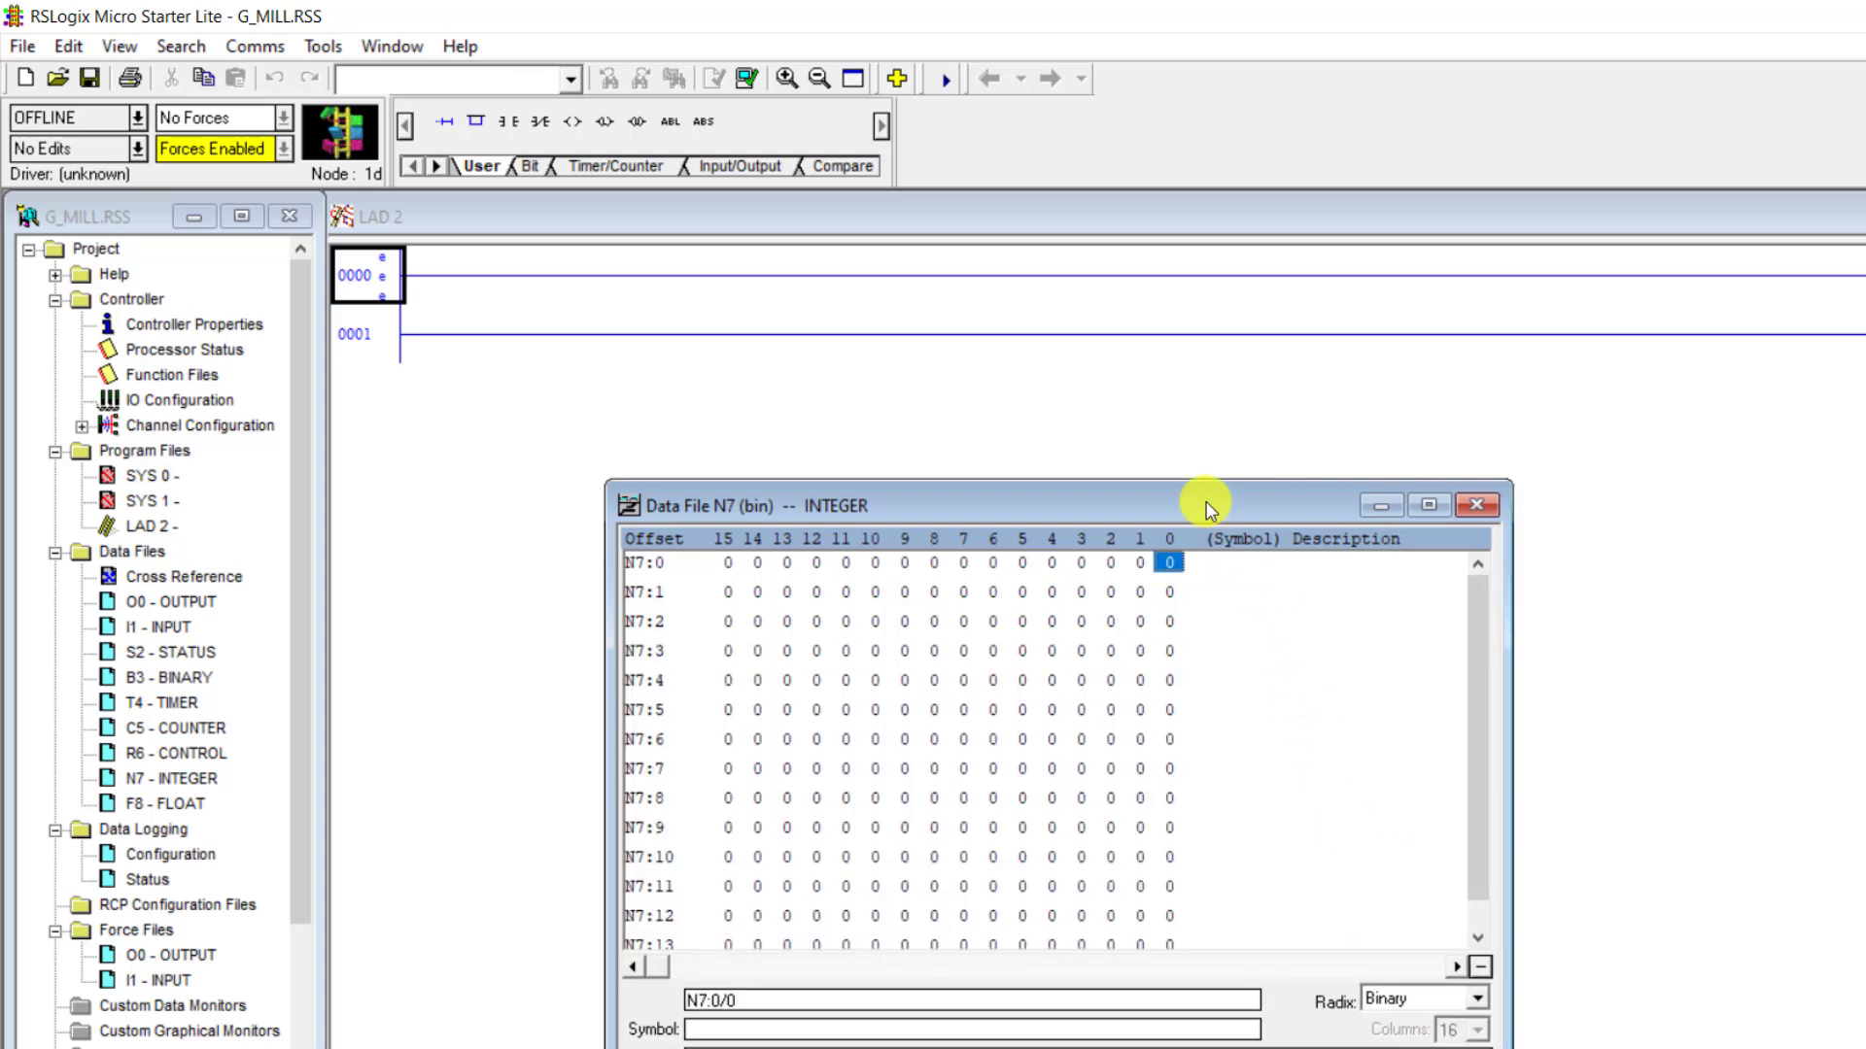
pyautogui.moveTo(1324, 505); pyautogui.dragTo(1278, 350)
pyautogui.moveTo(1456, 947); pyautogui.dragTo(1492, 1019)
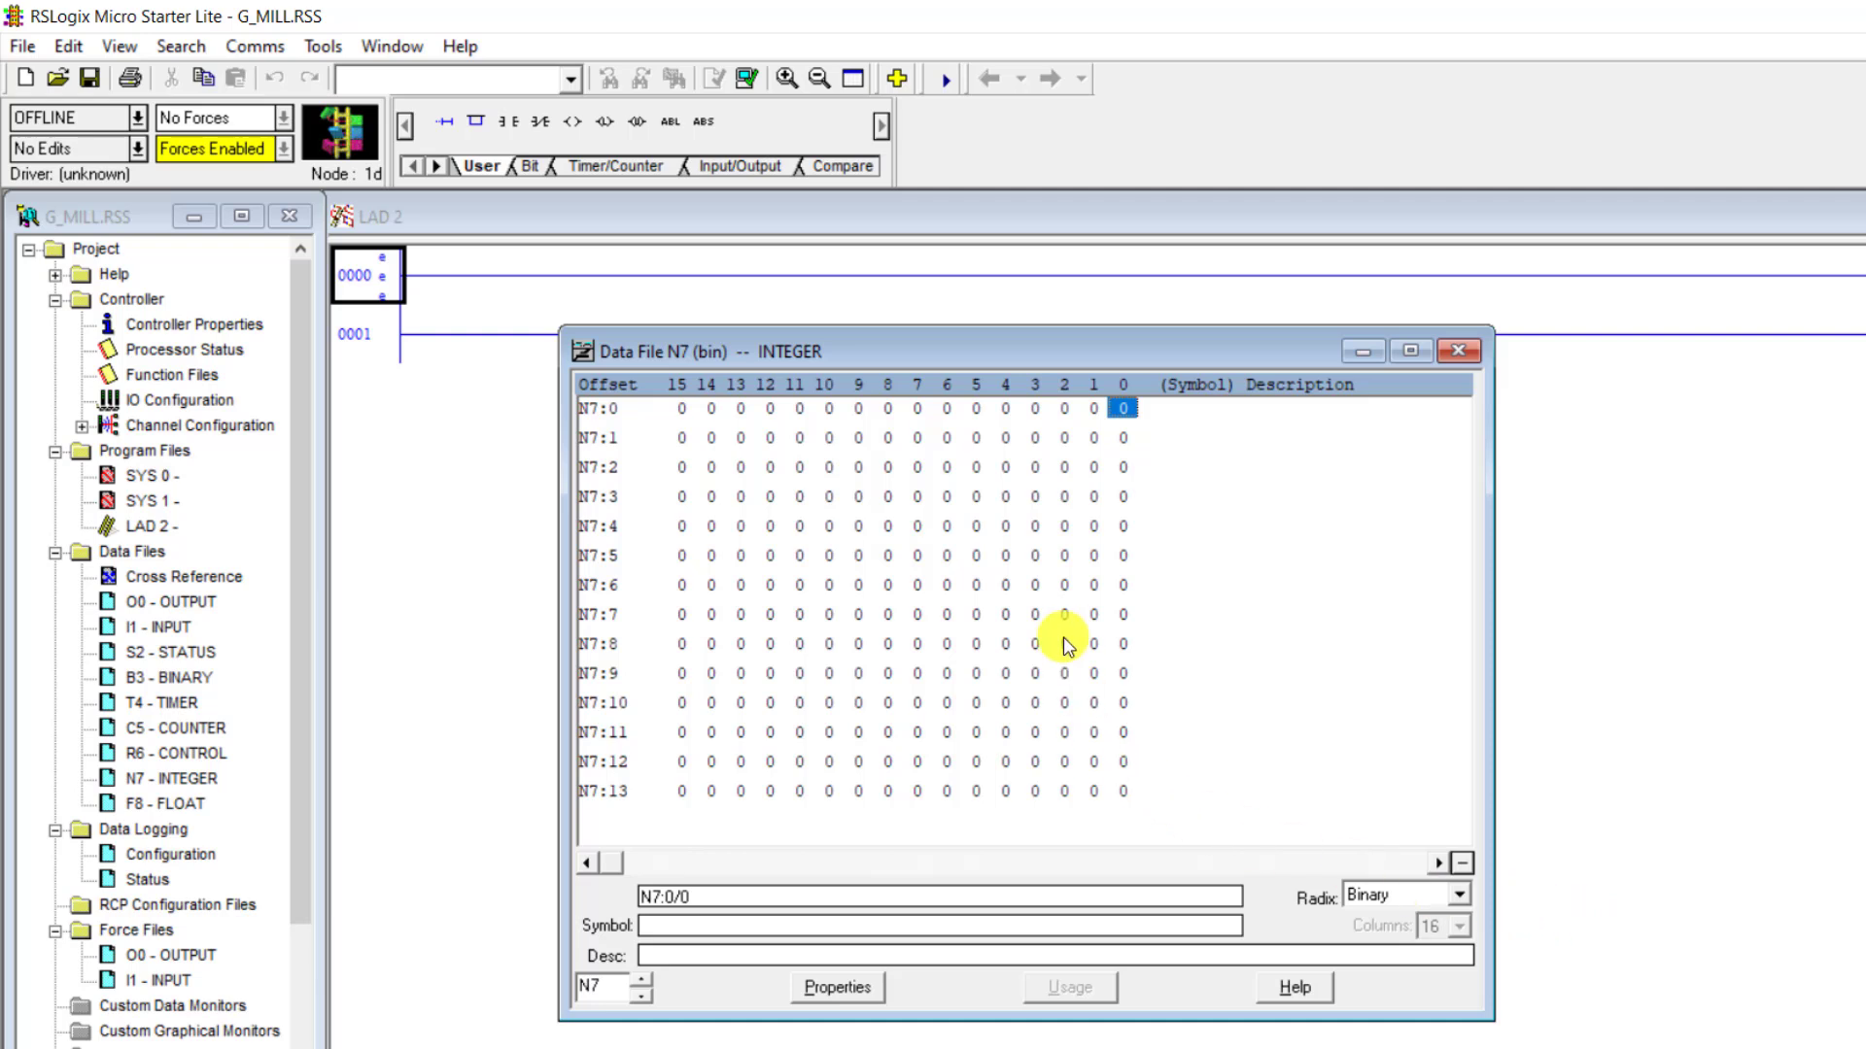
# - Examine bits N7:0/15 and N7:5/2, switching the radix to Decimal and back to Binary in between
pyautogui.click(681, 409)
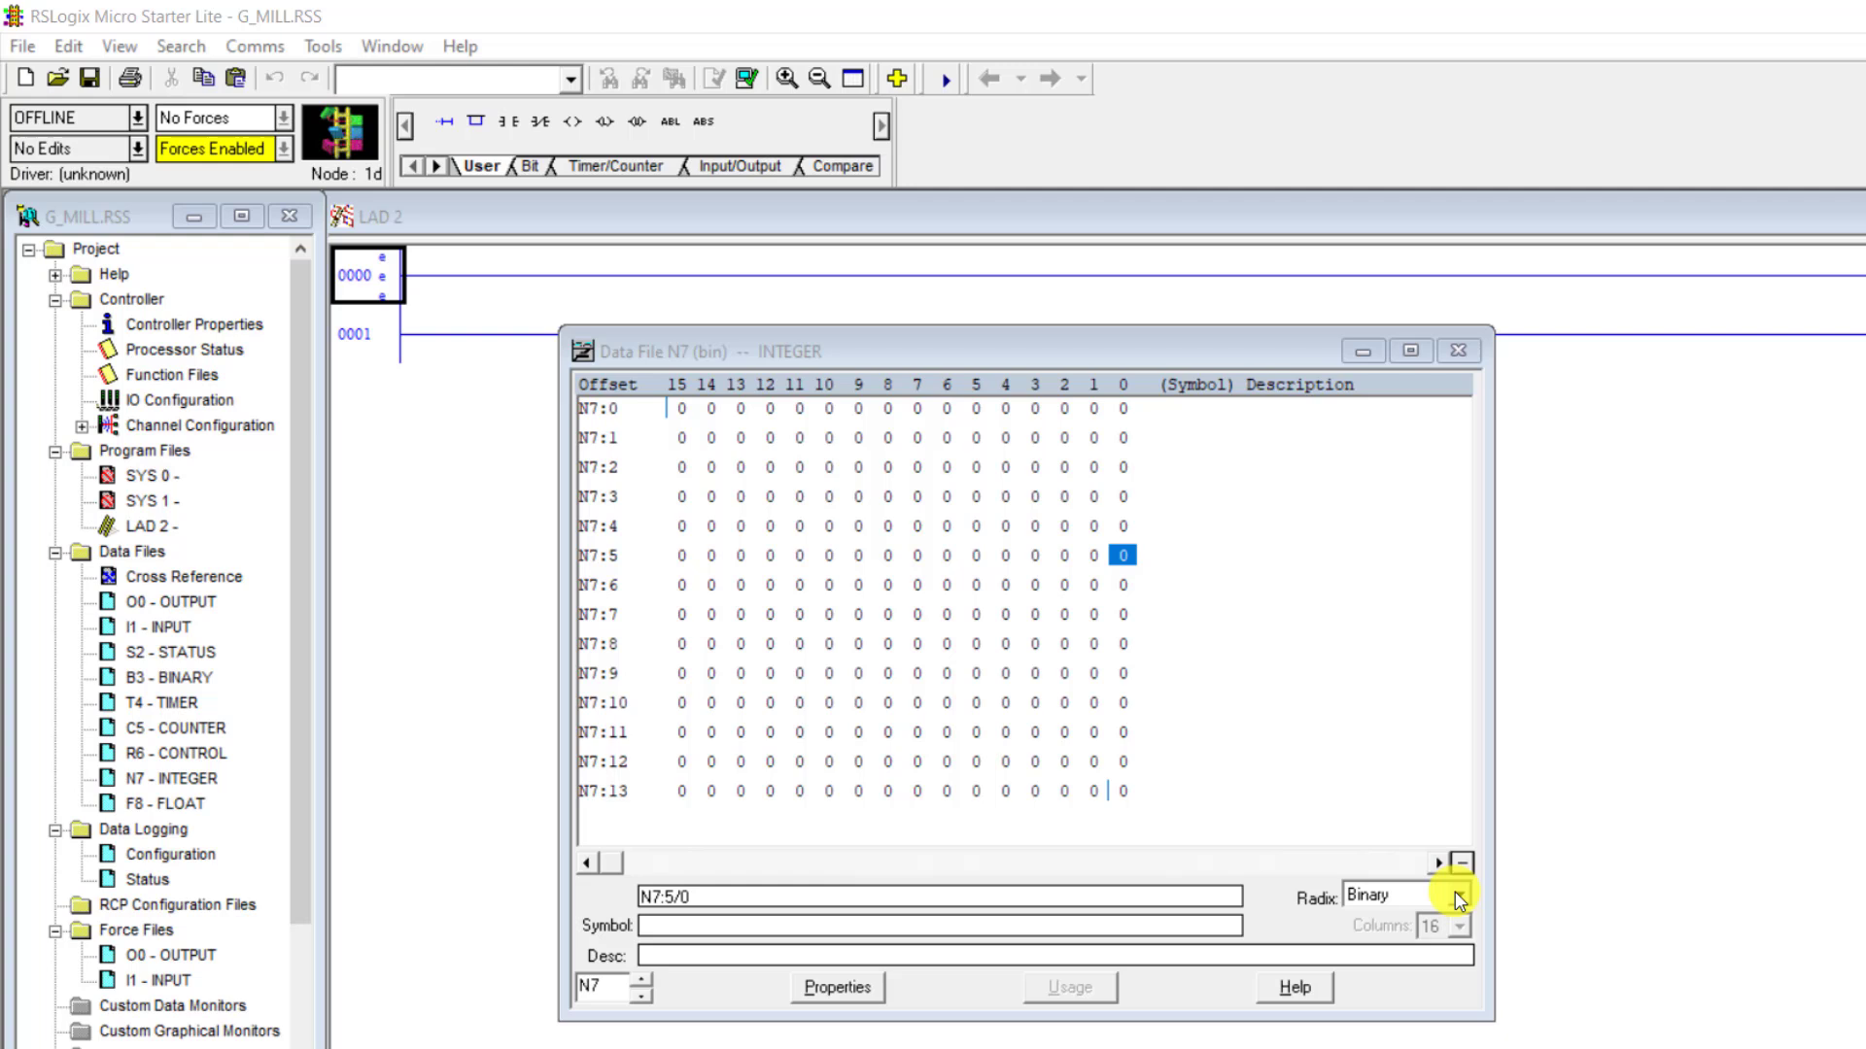
pyautogui.click(1457, 895)
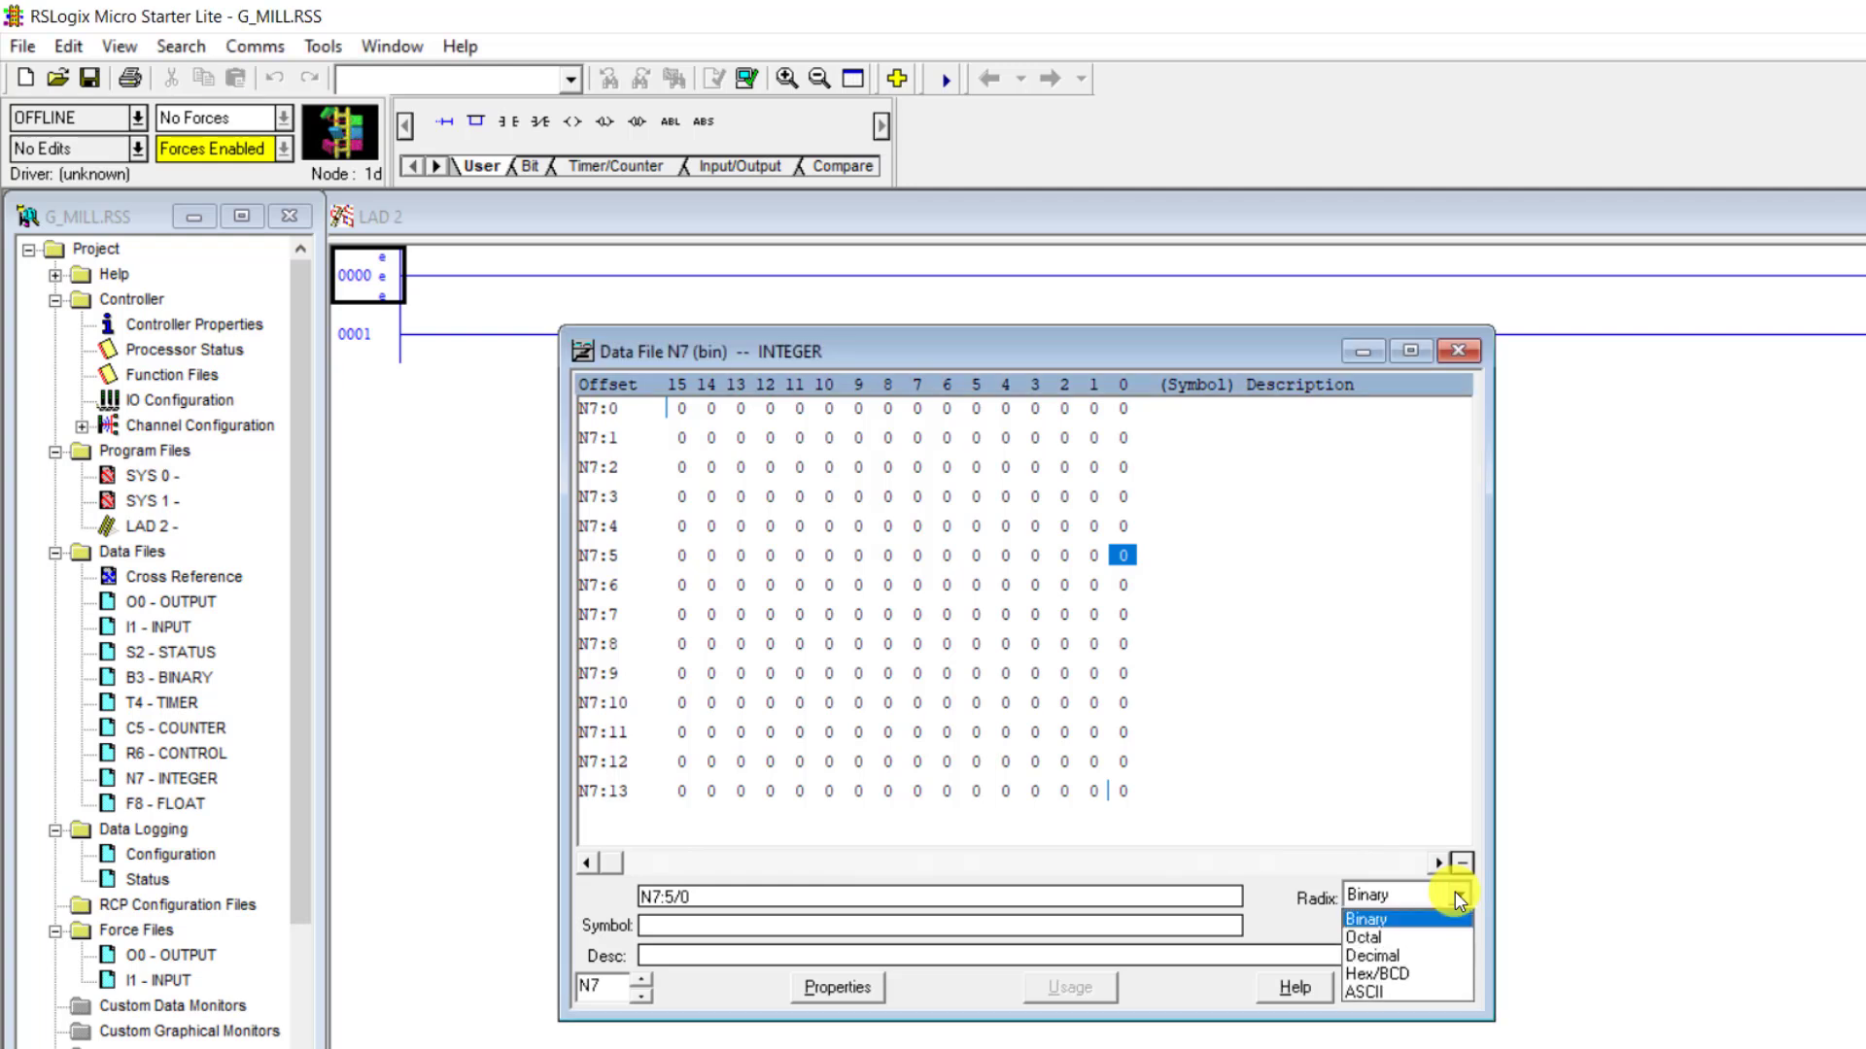
pyautogui.click(1426, 957)
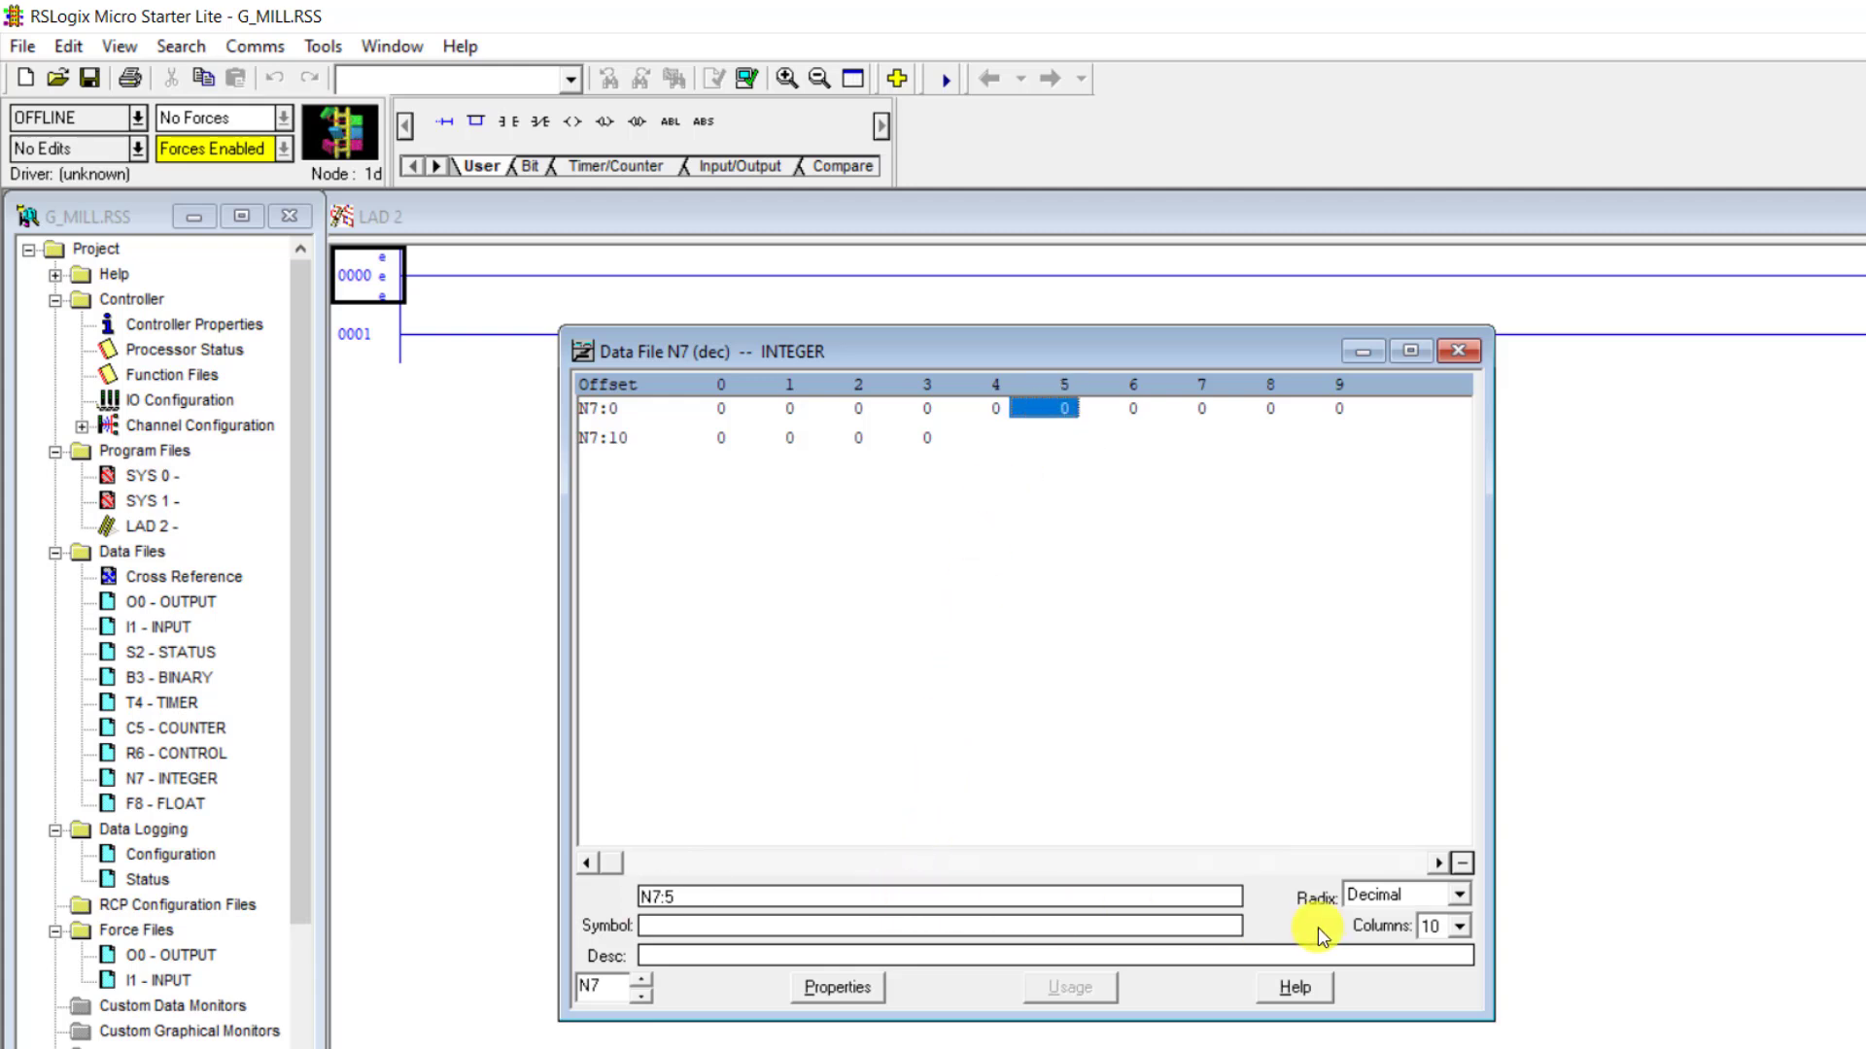
pyautogui.click(1459, 895)
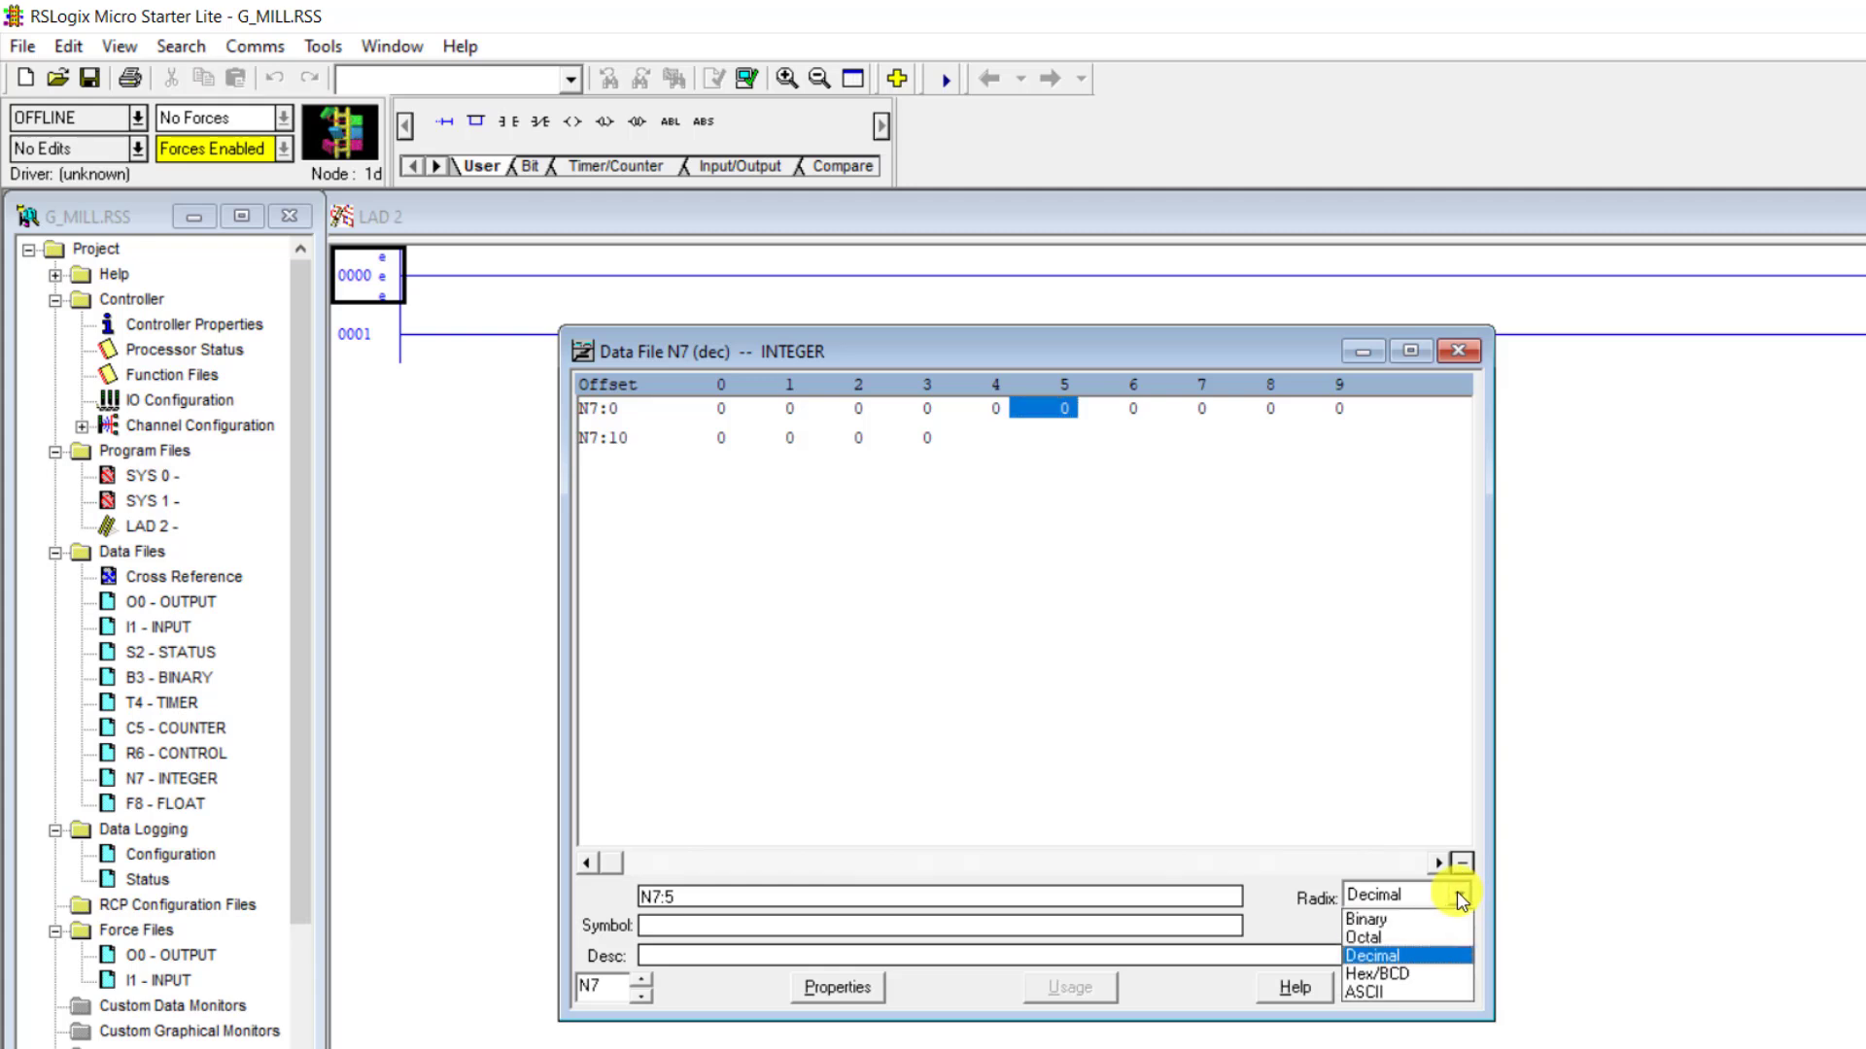
pyautogui.click(1401, 923)
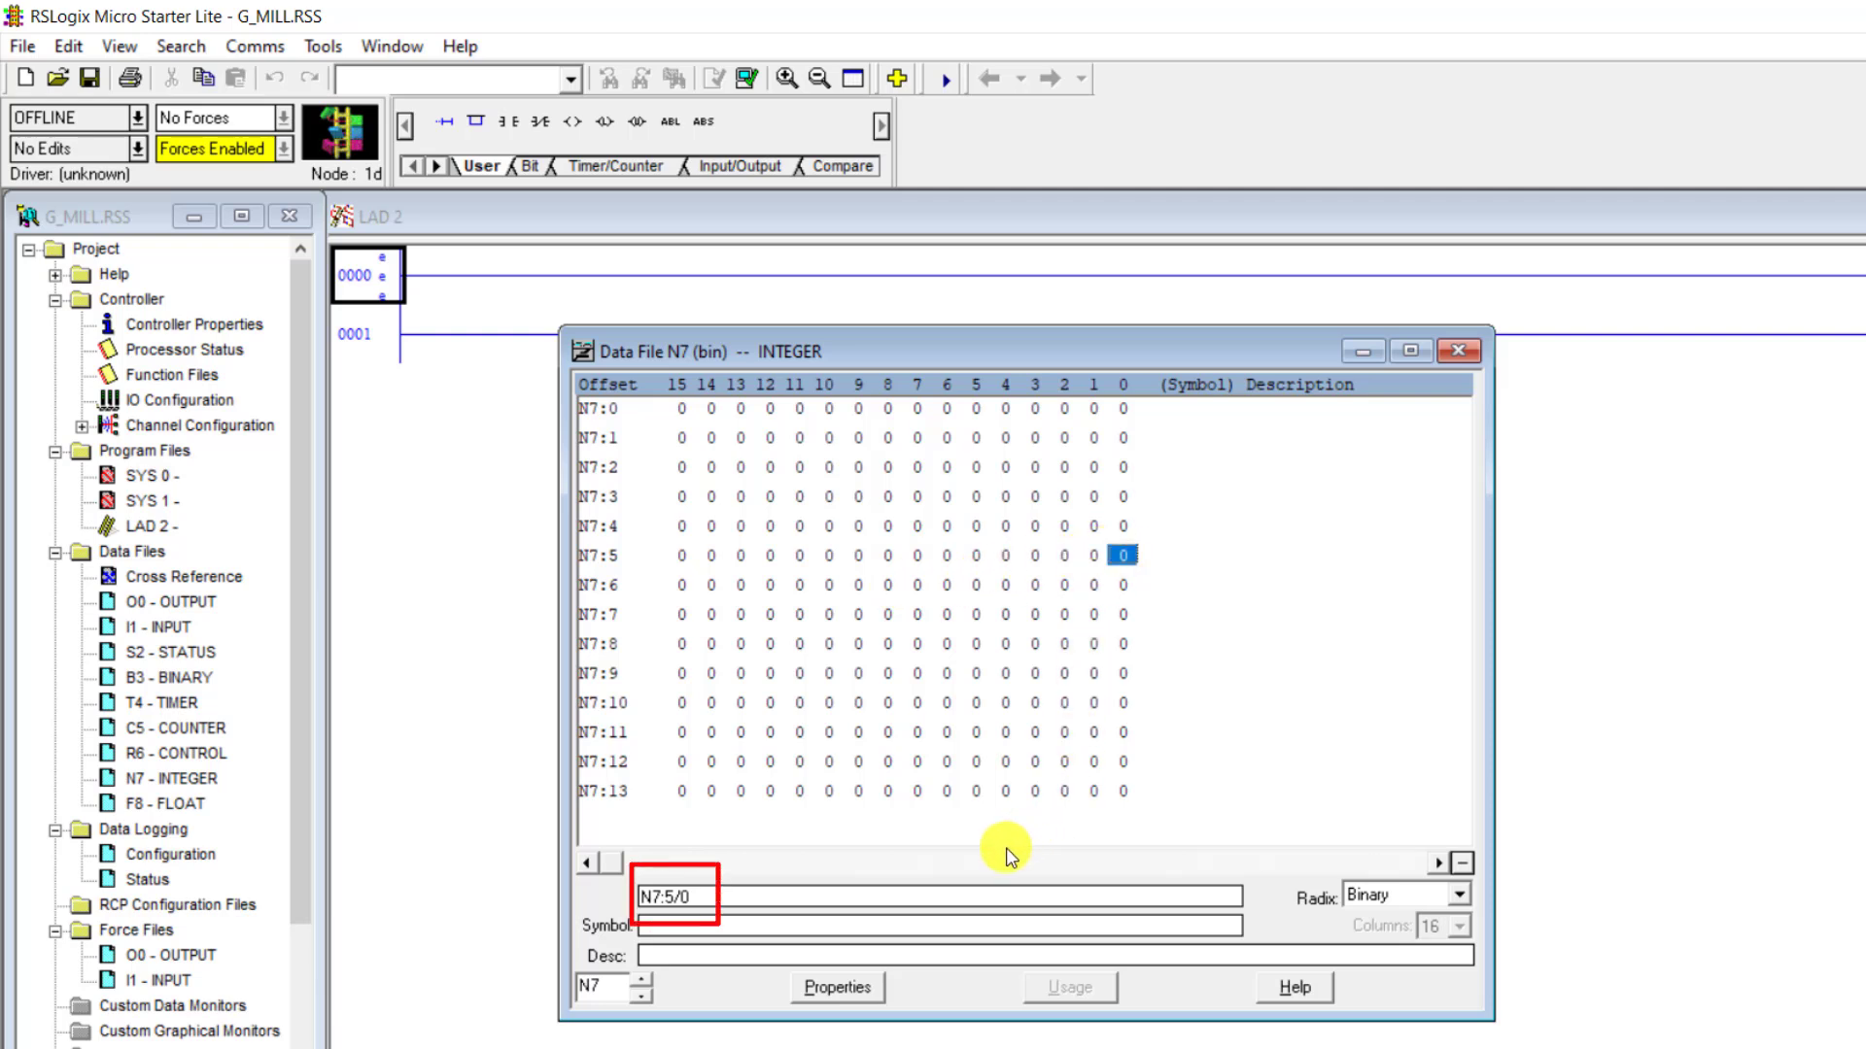
pyautogui.click(1065, 555)
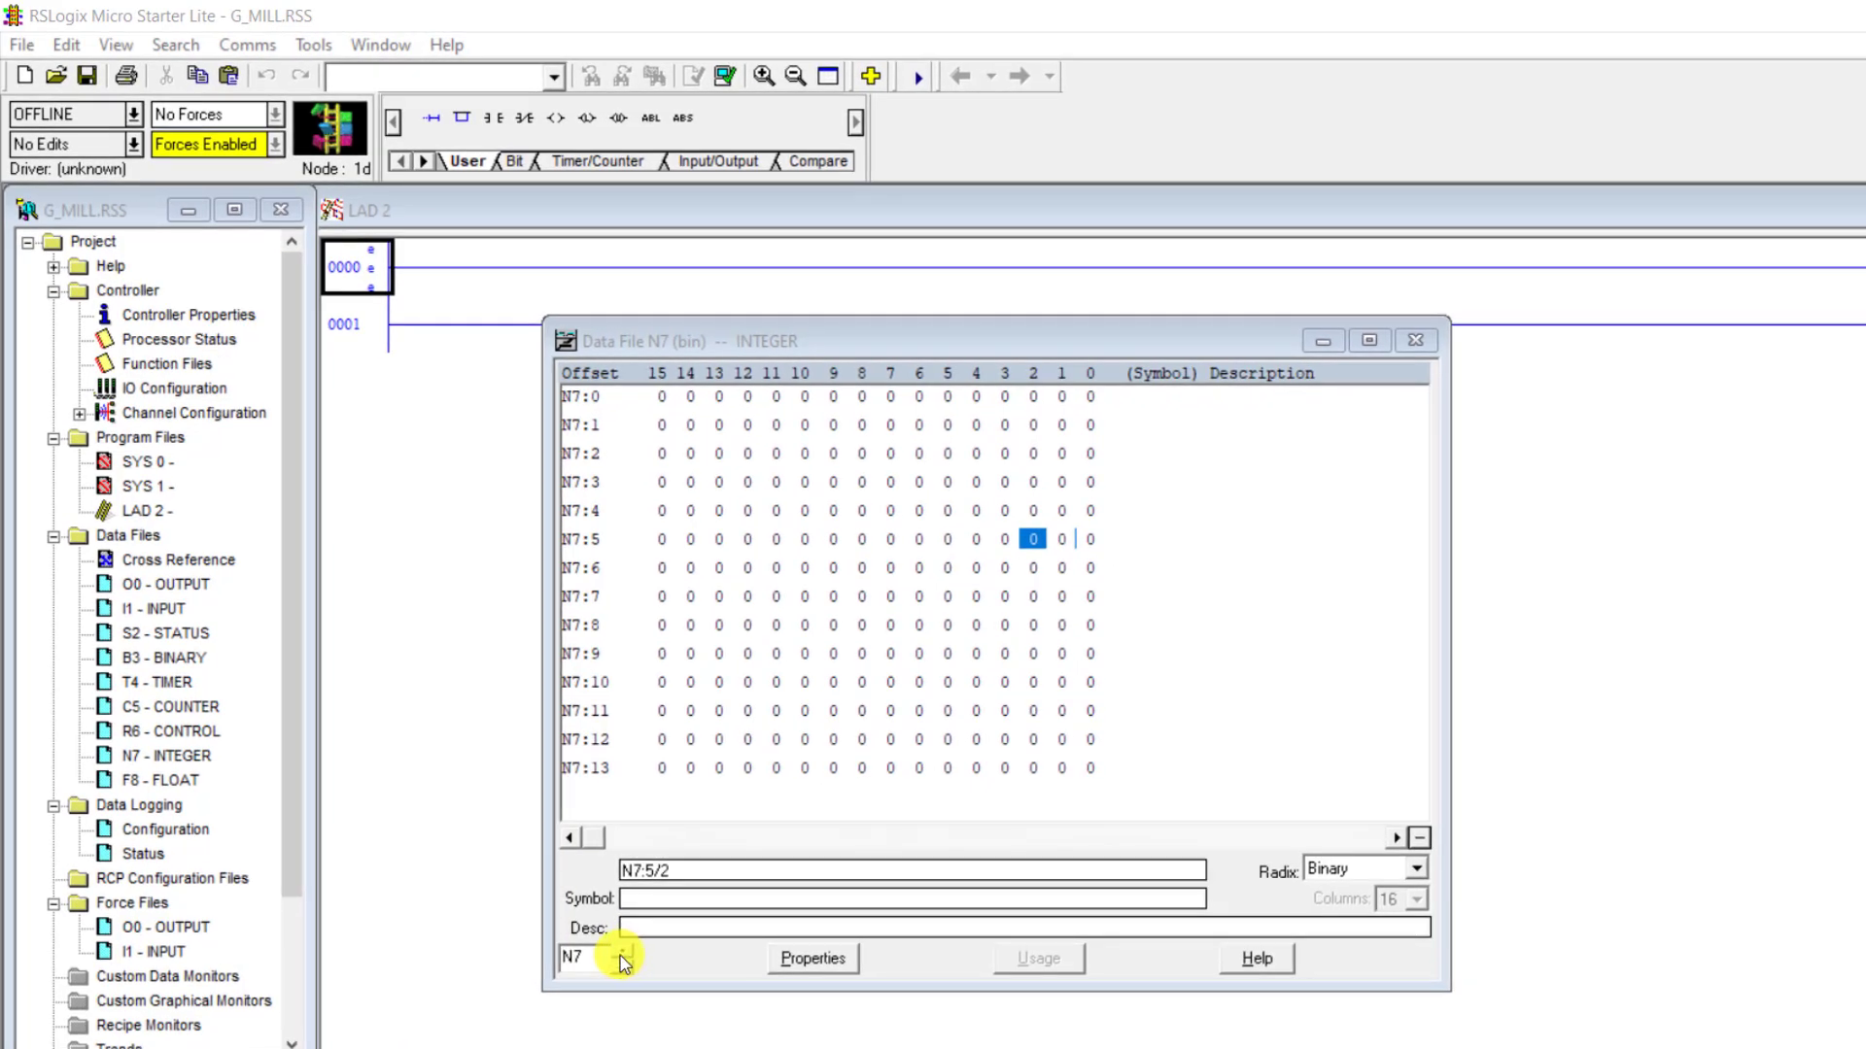
# - Bring up the F8 float data file and set element F8:0 to 11111111
pyautogui.click(623, 960)
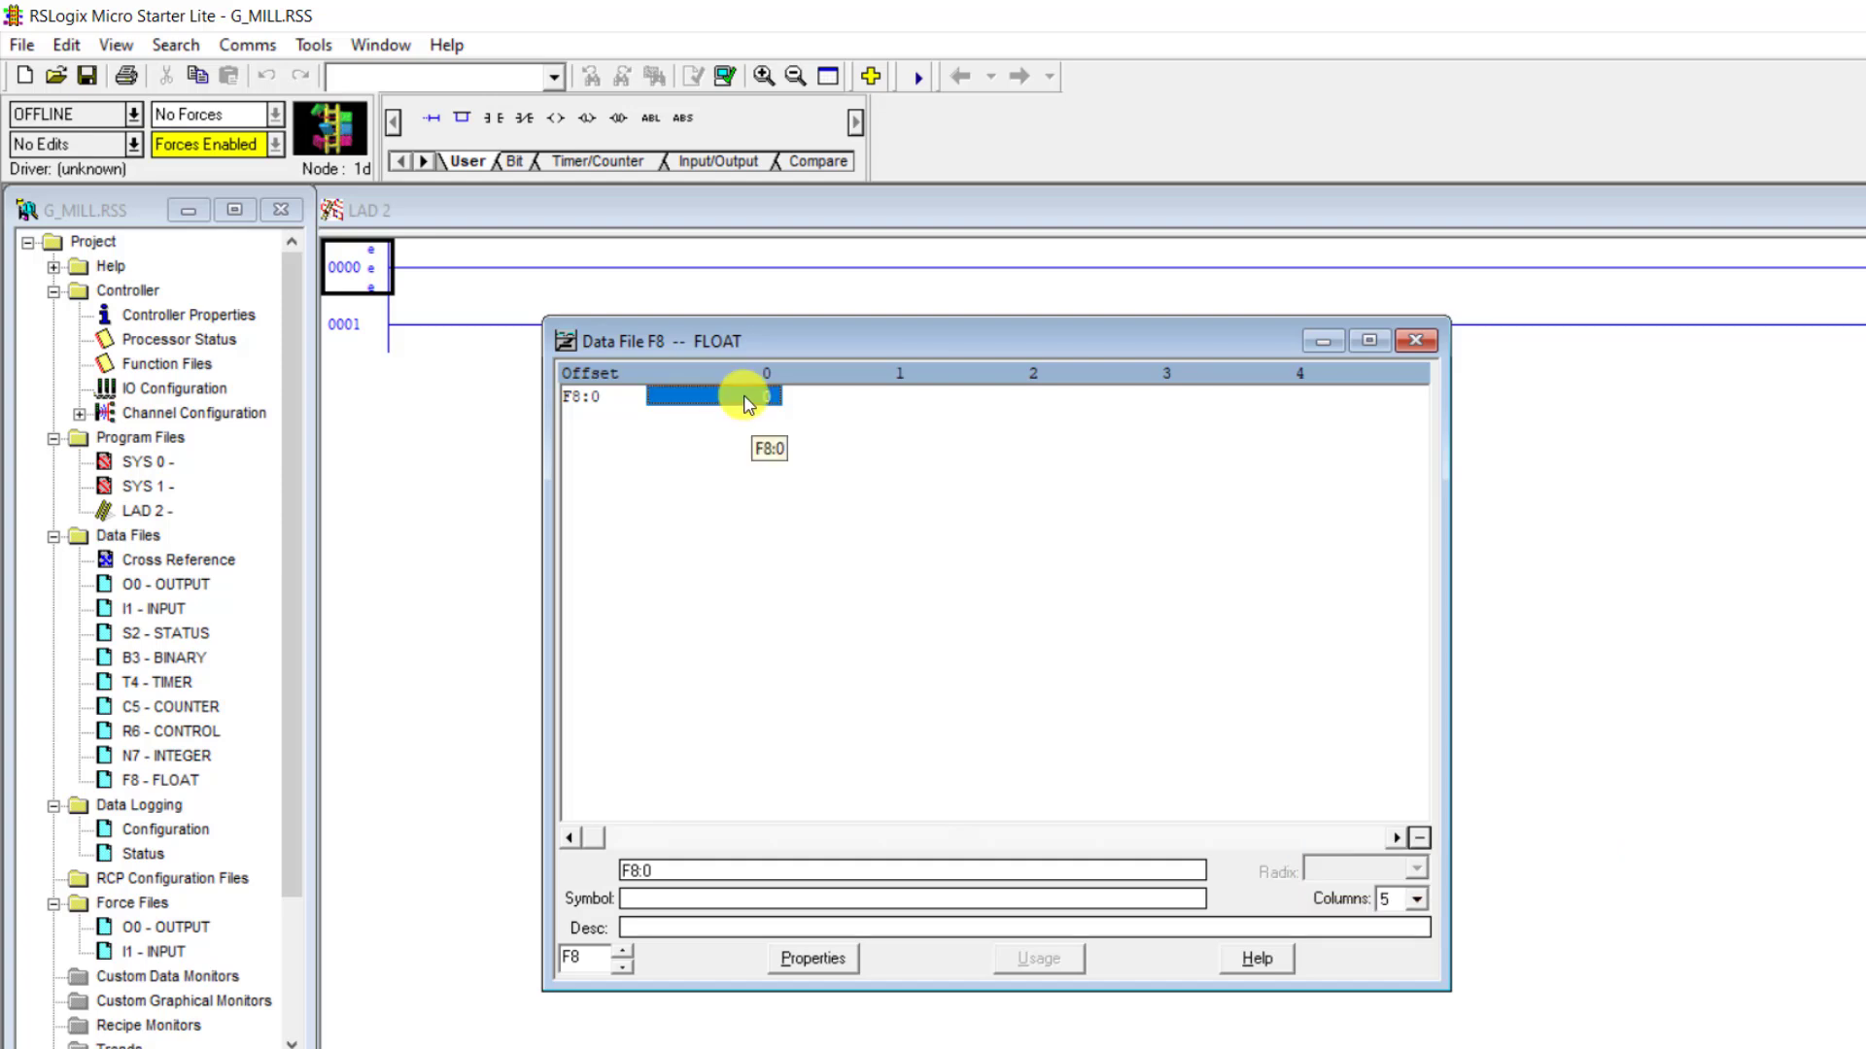
pyautogui.write('1111111')
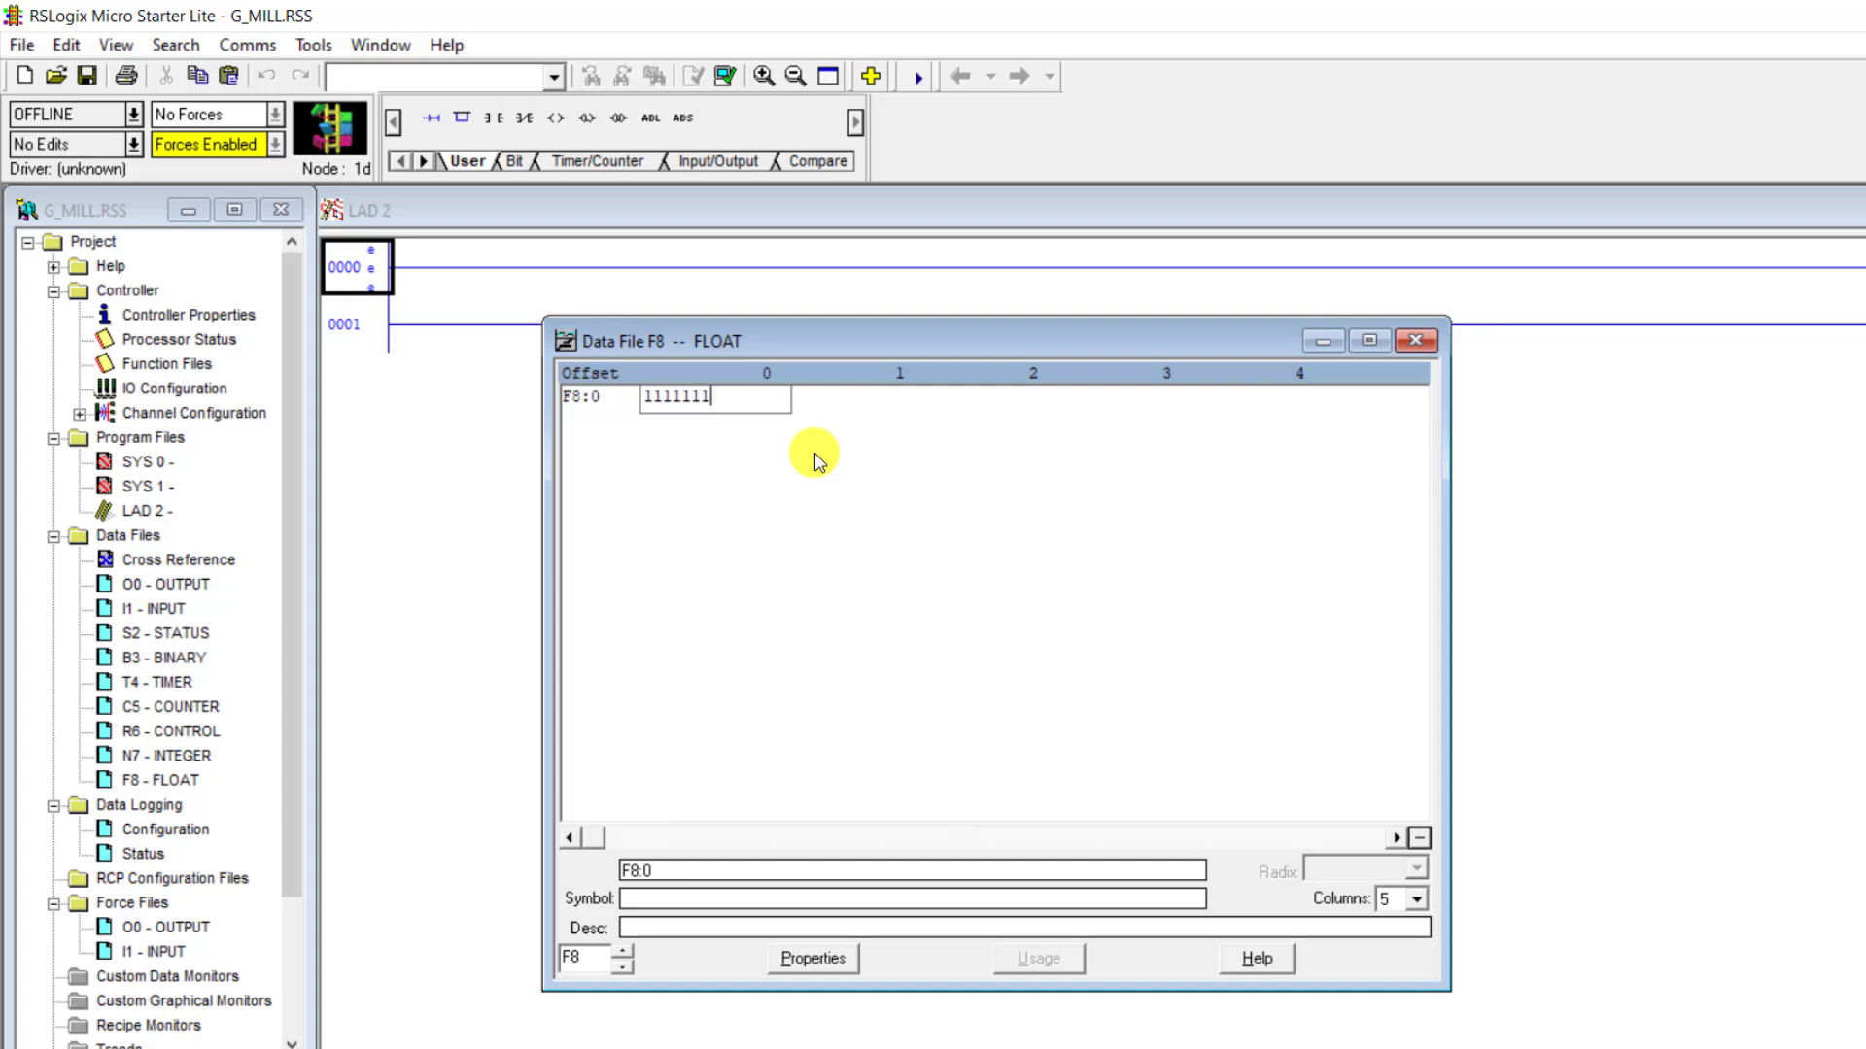
pyautogui.write('1')
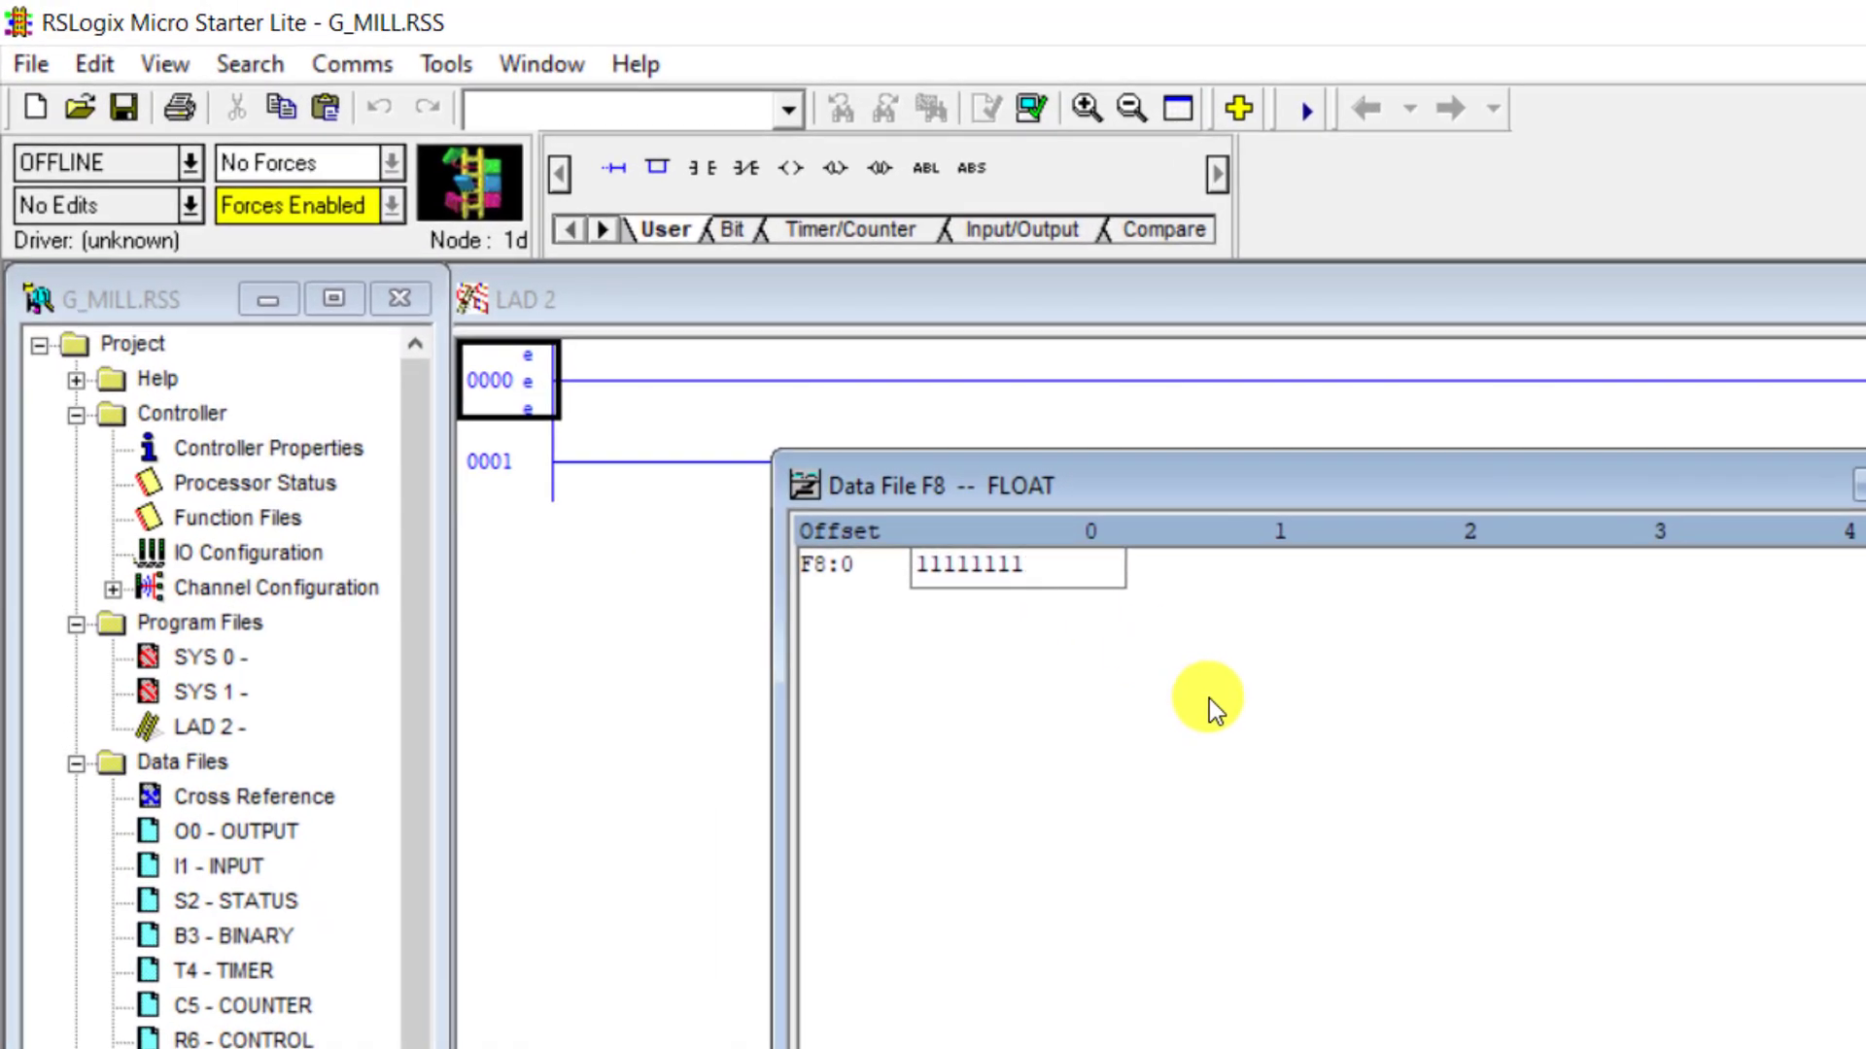
pyautogui.press('Return')
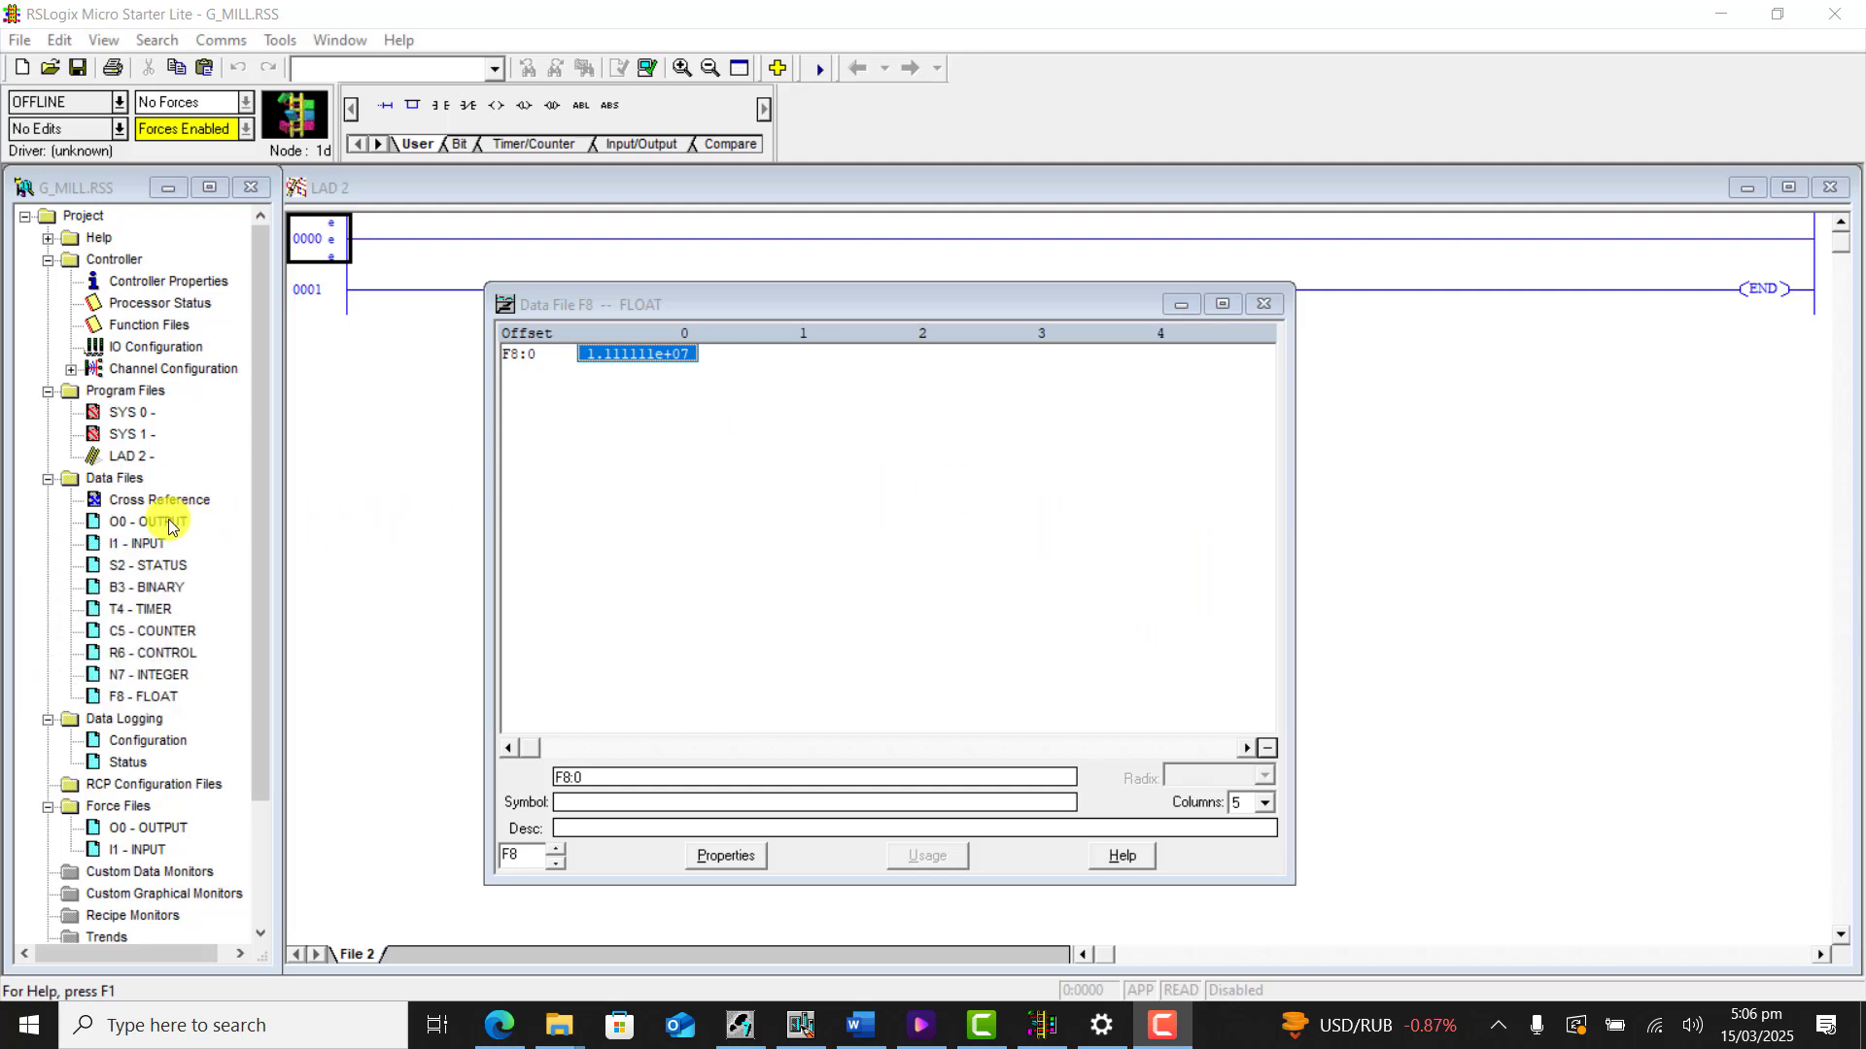
# - Create data file 20 of type Integer, named SETPOINT, with 5 elements
pyautogui.rightClick(143, 481)
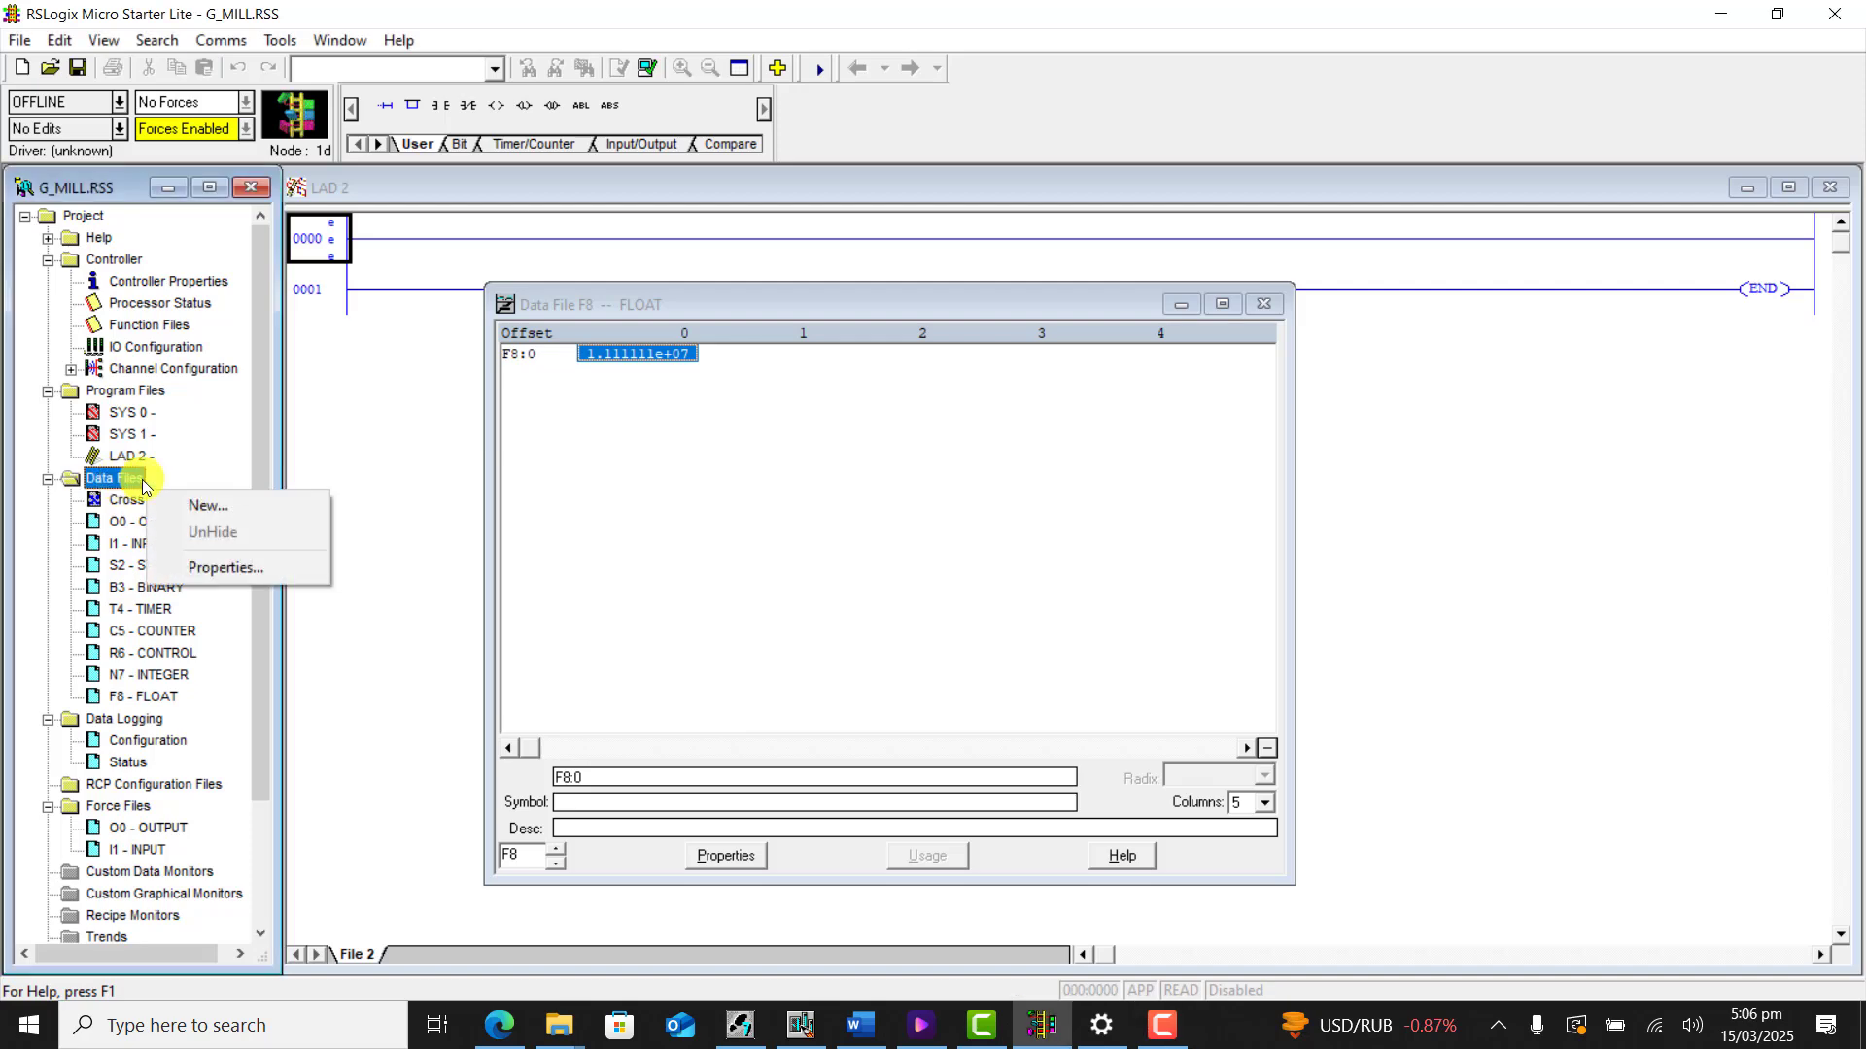
pyautogui.click(208, 505)
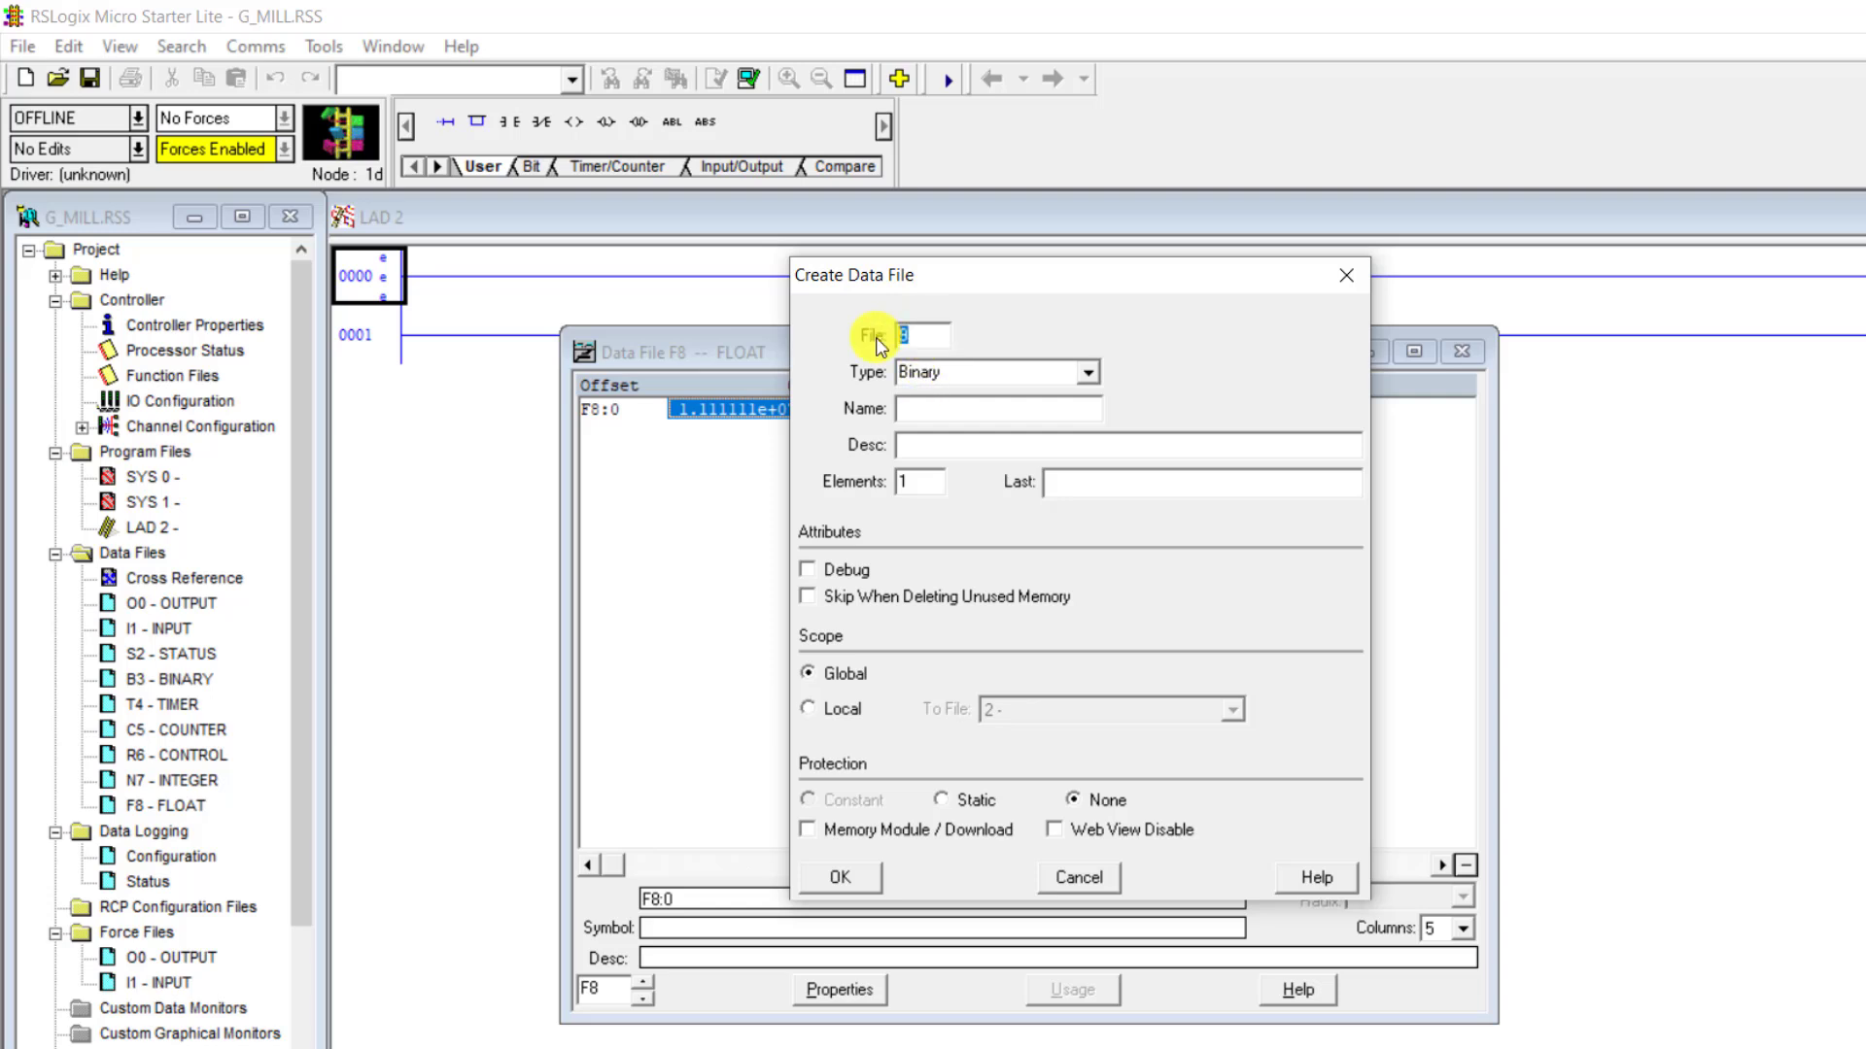
pyautogui.write('20')
pyautogui.click(1092, 371)
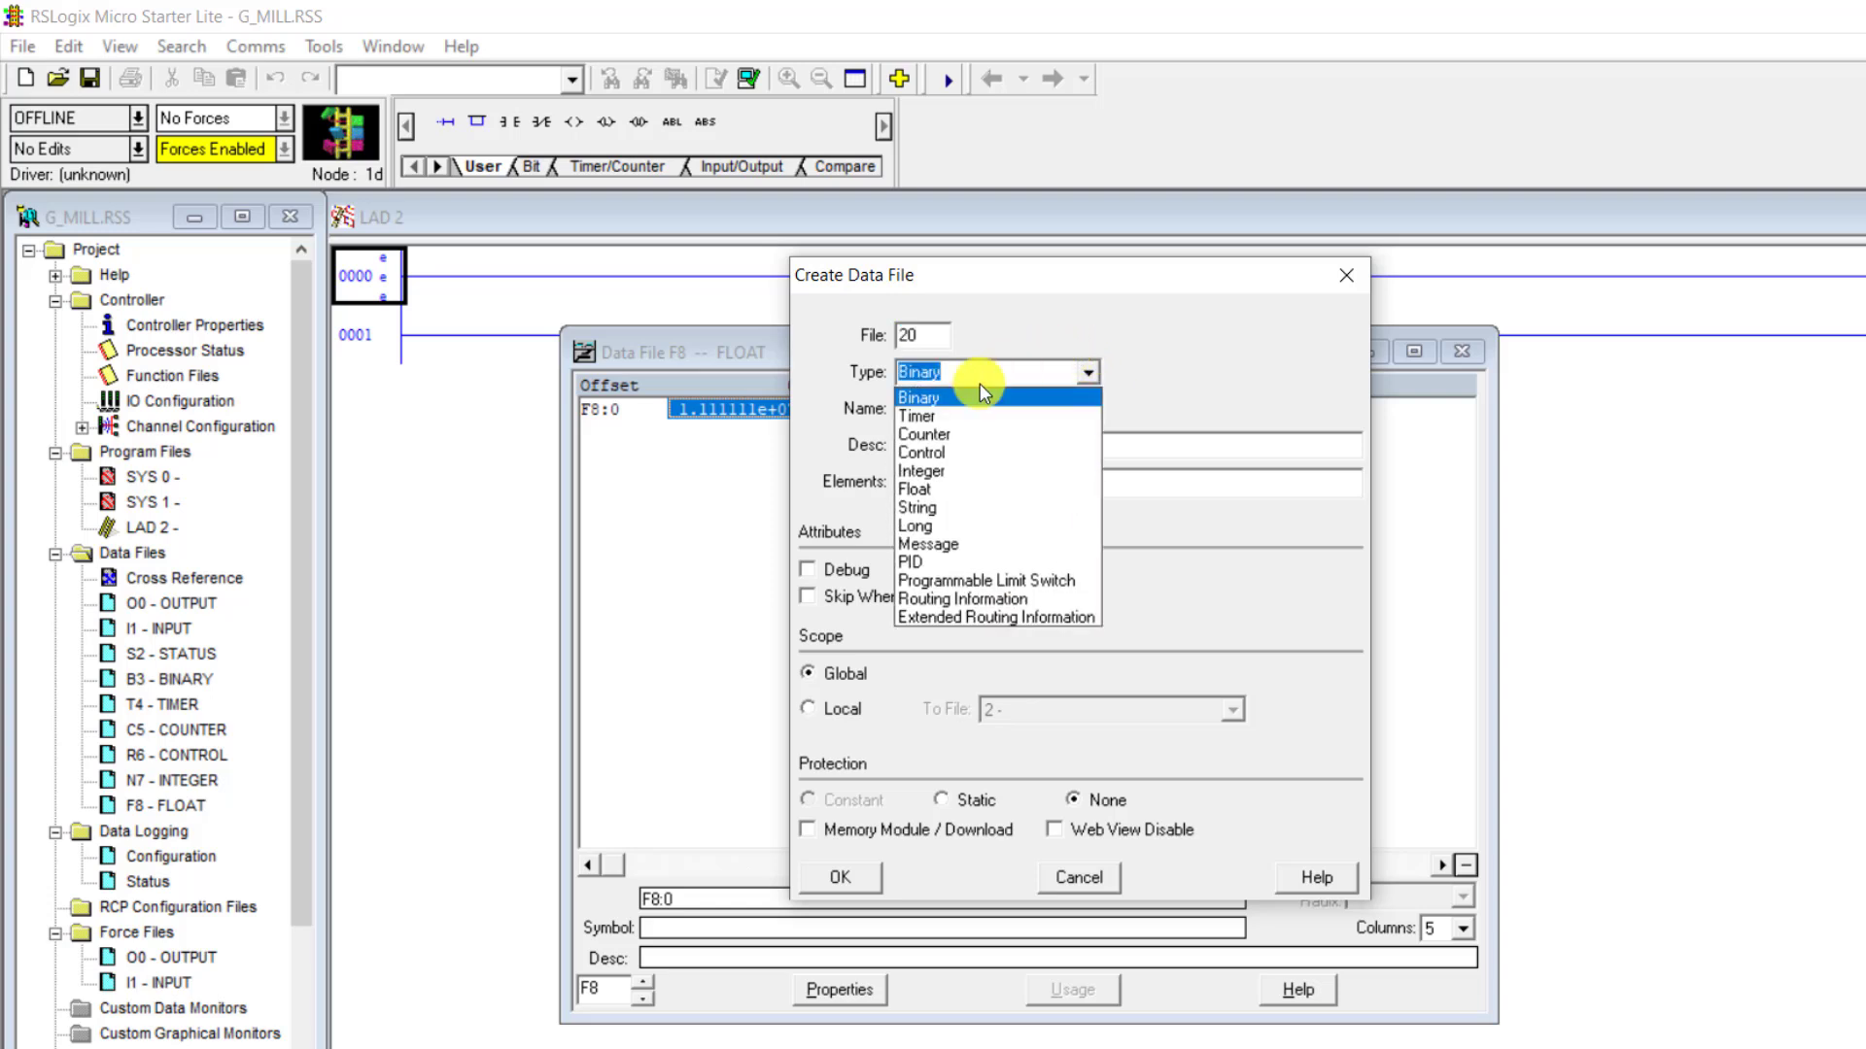
pyautogui.click(946, 471)
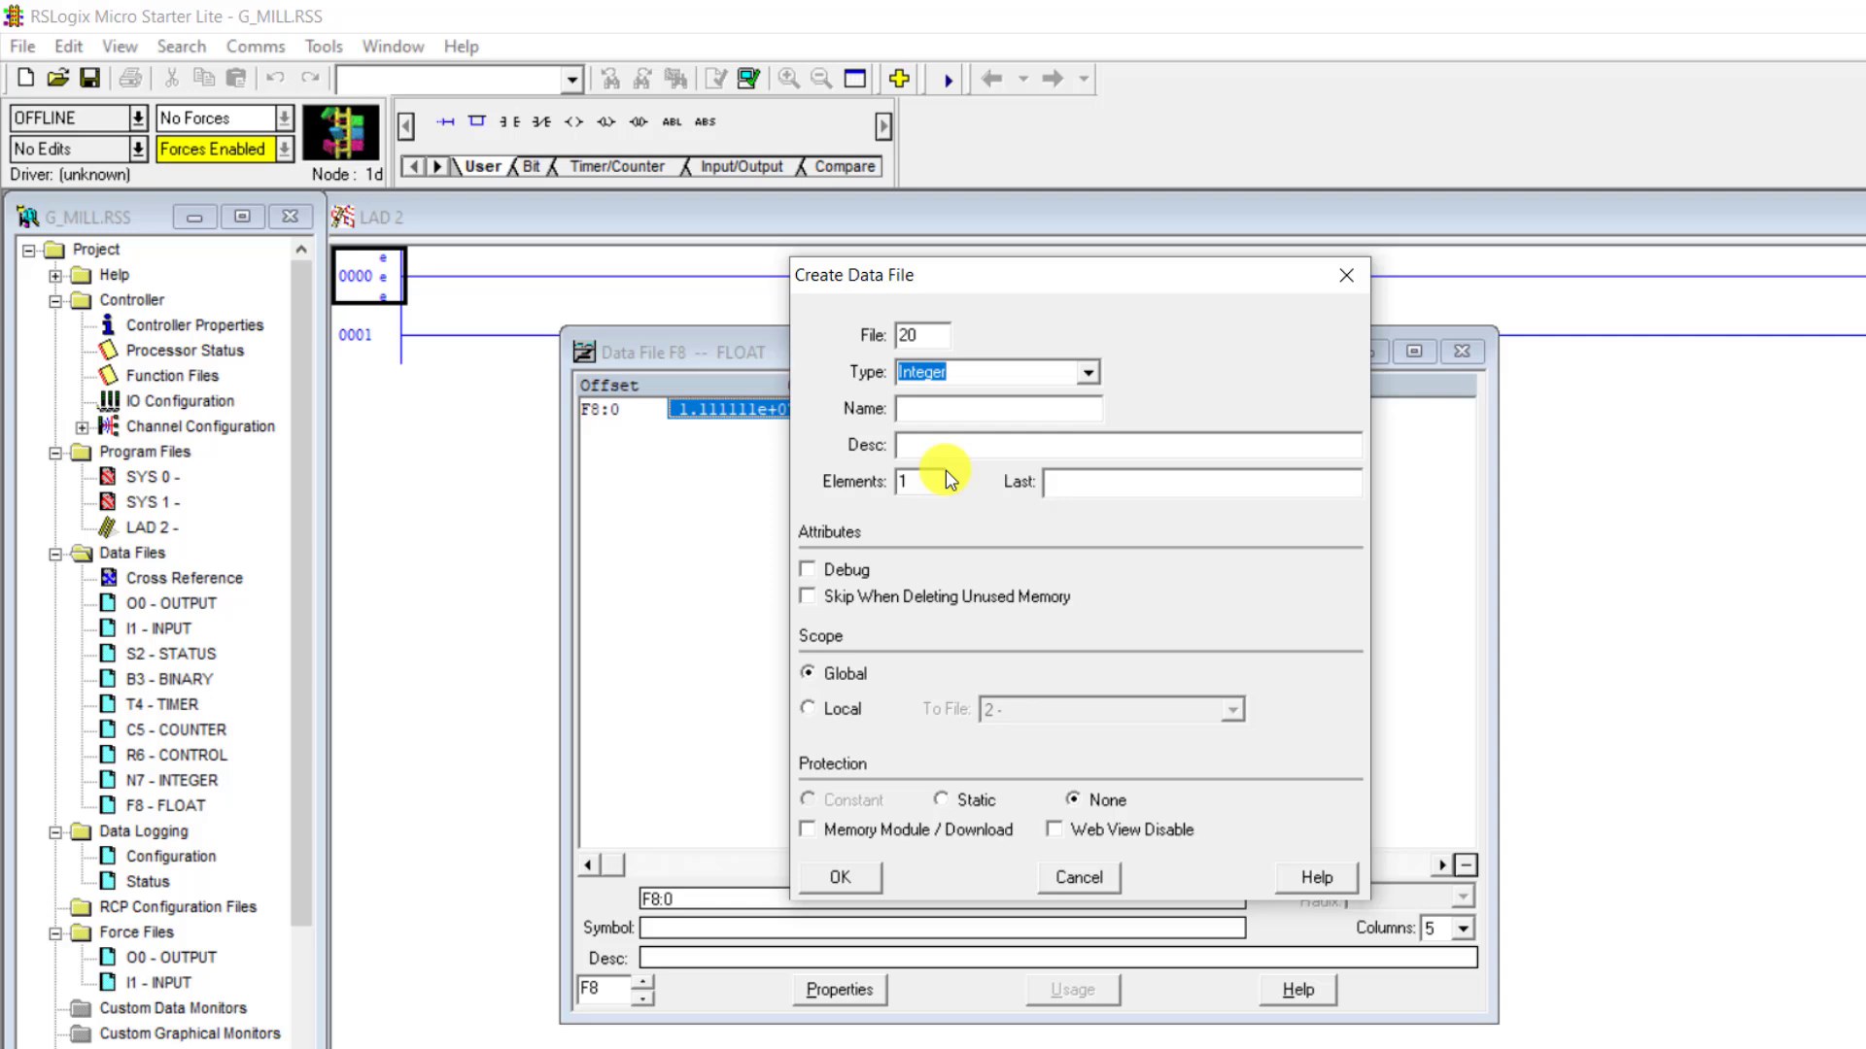
pyautogui.click(942, 406)
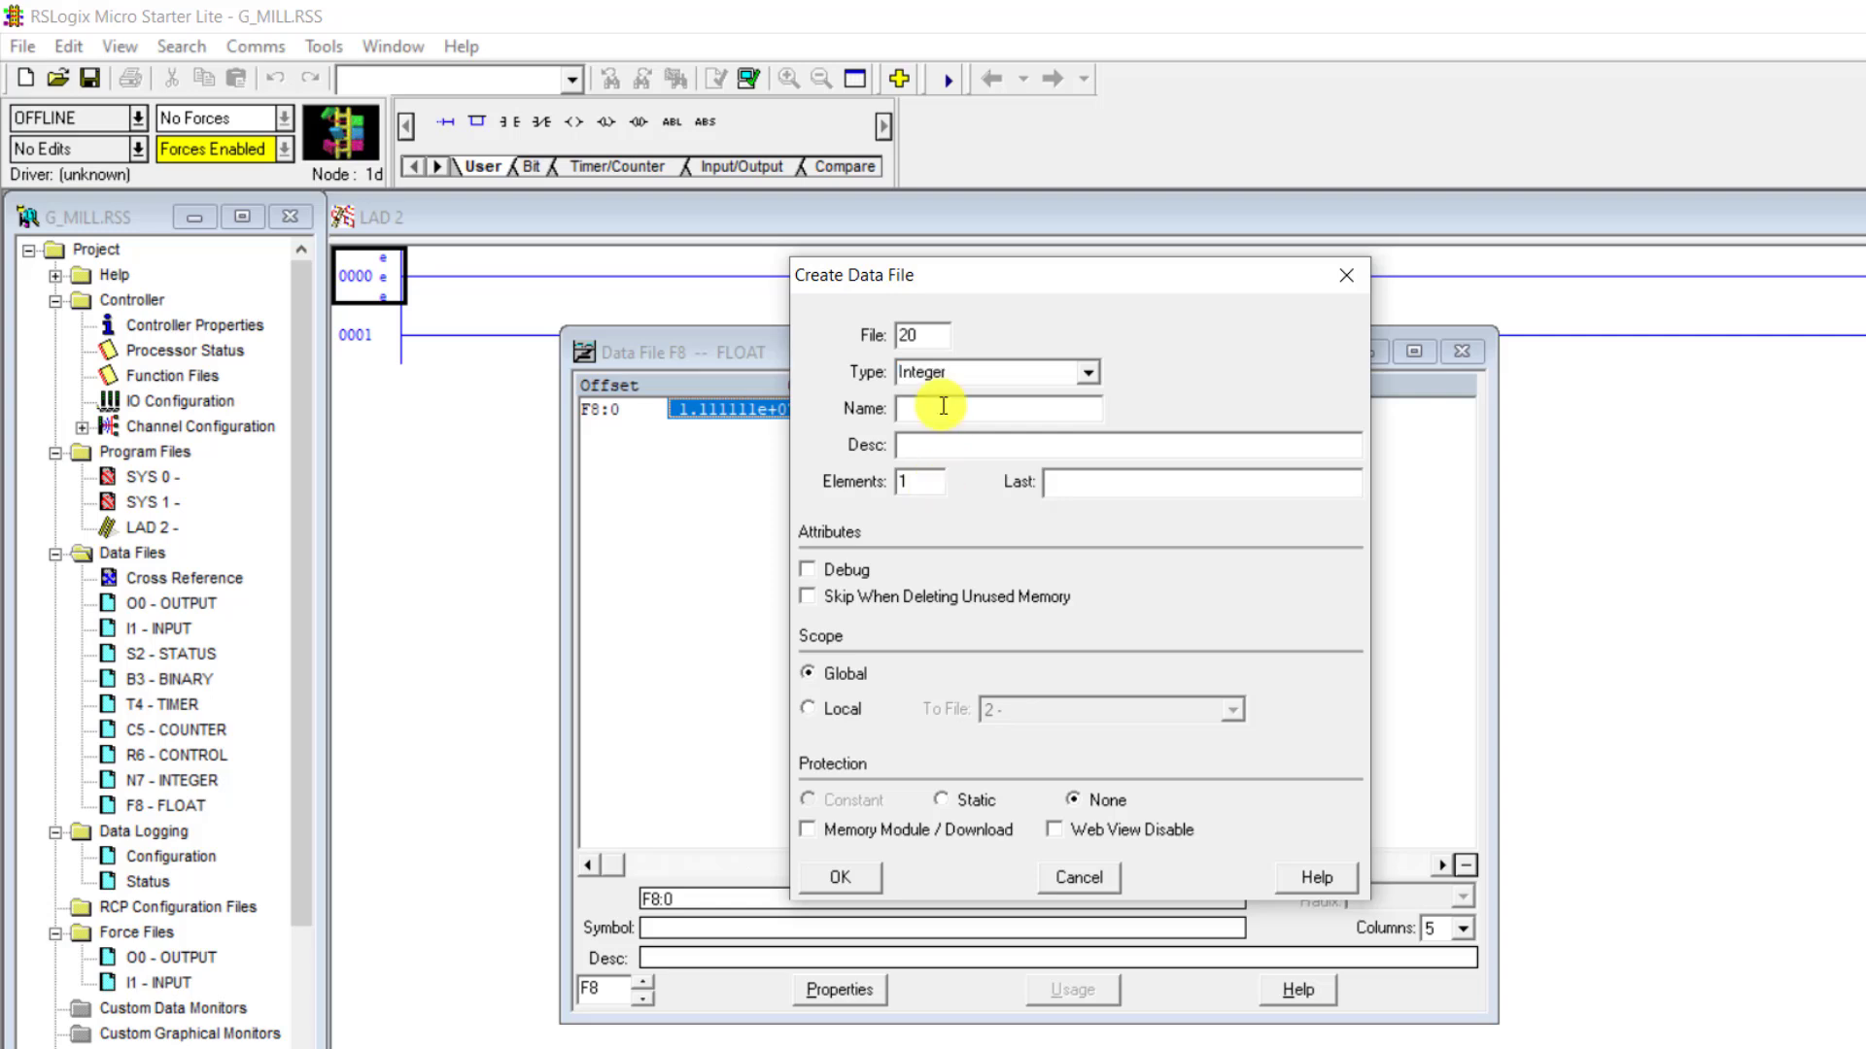
pyautogui.write('SETPOINT')
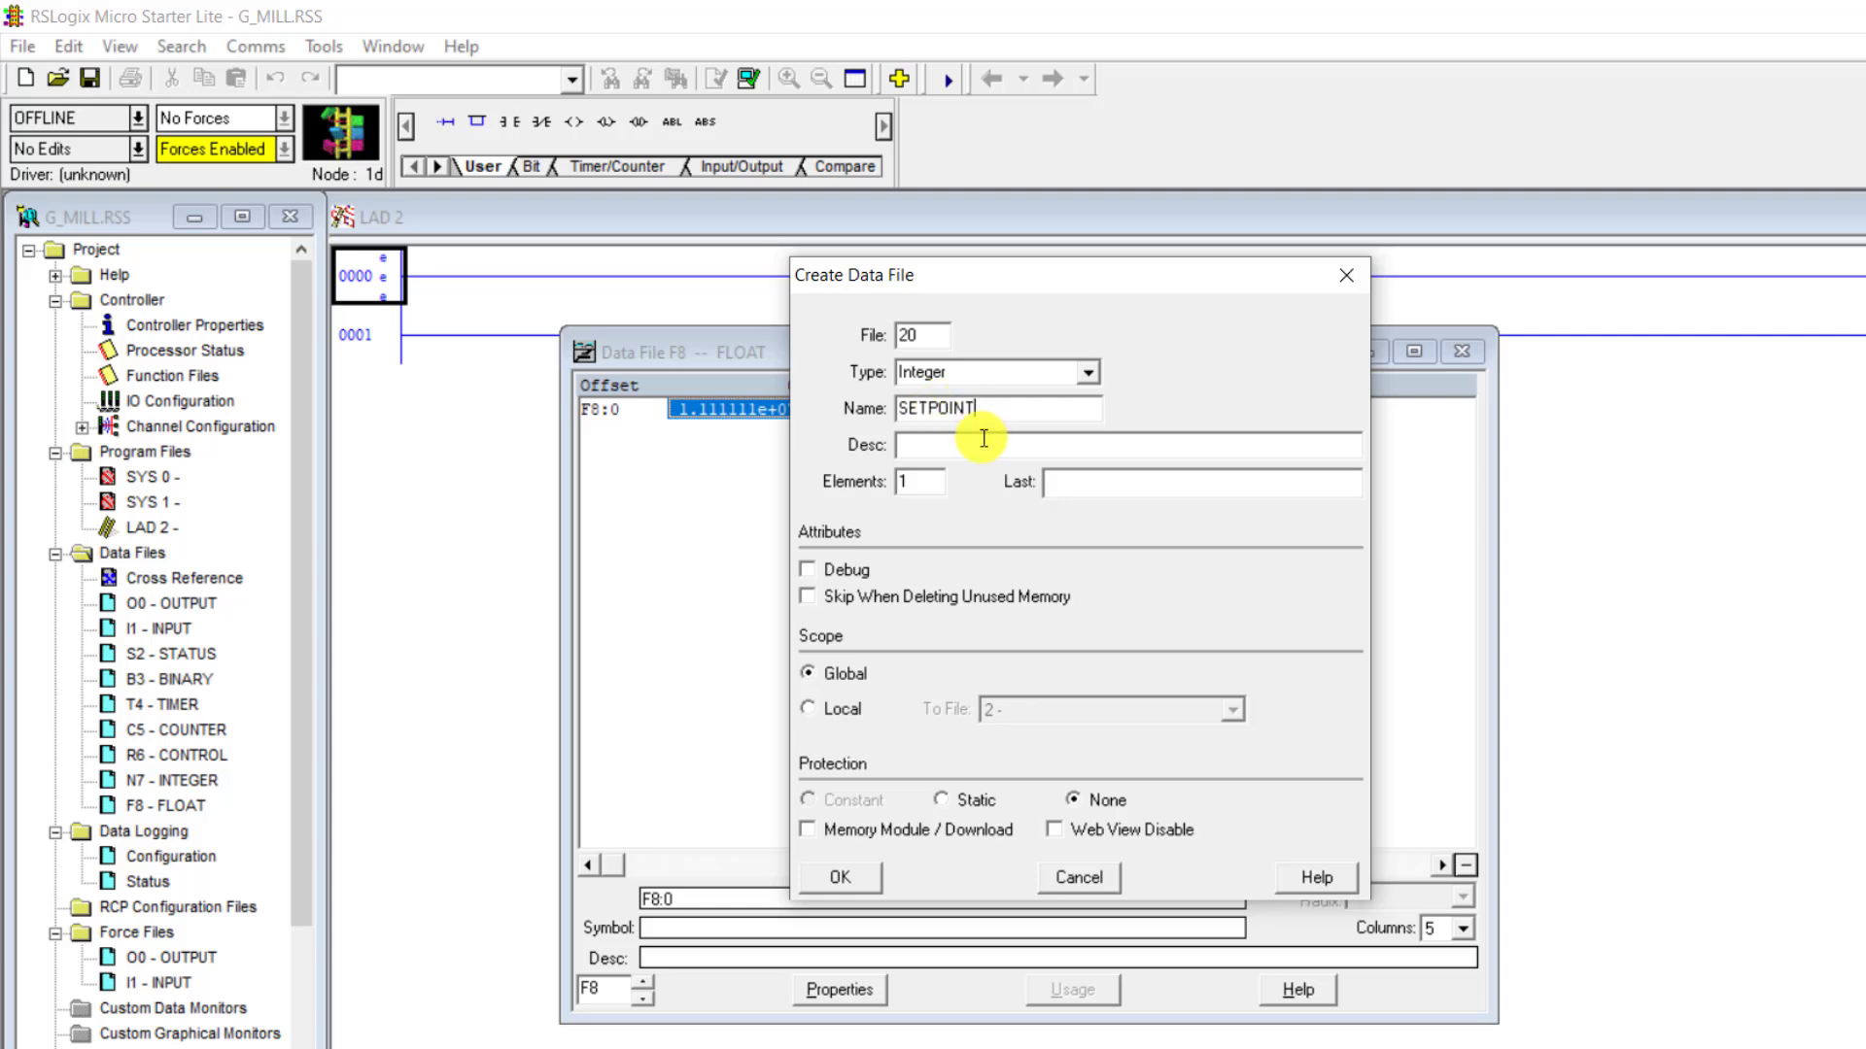
pyautogui.click(932, 485)
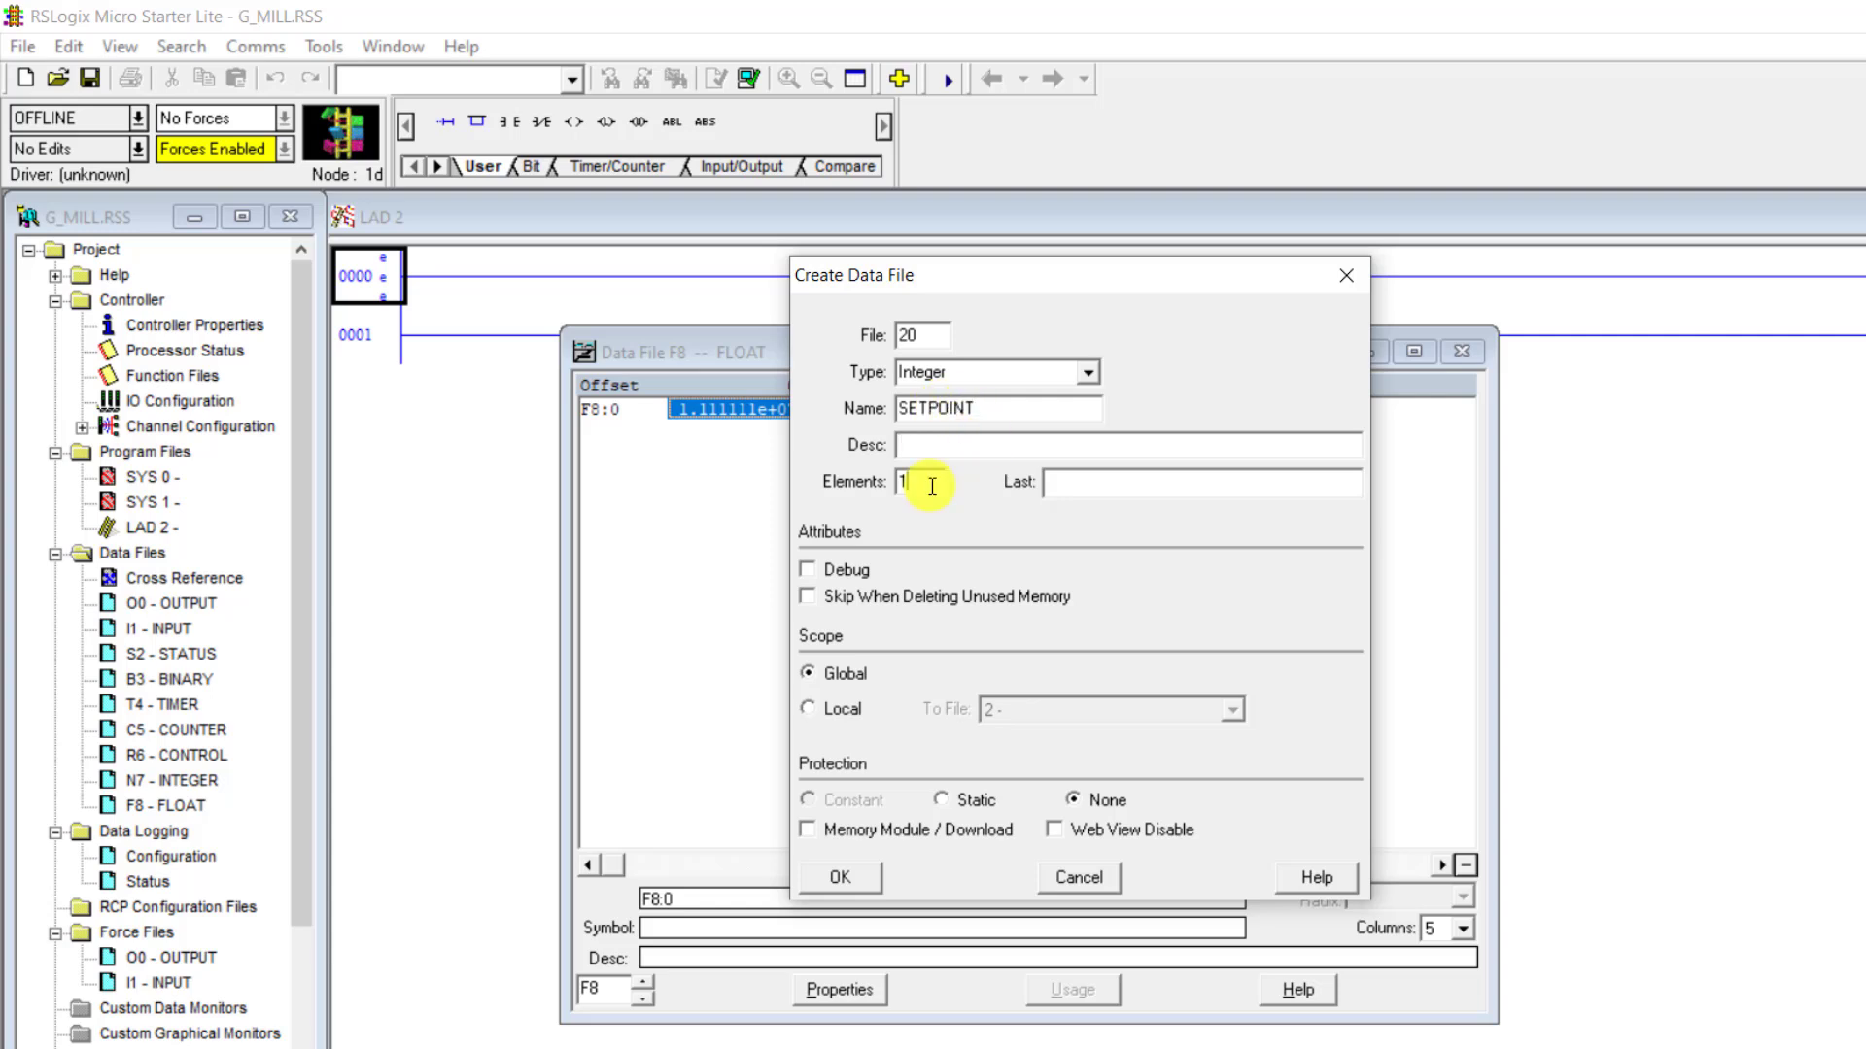
pyautogui.press('BackSpace')
pyautogui.write('5')
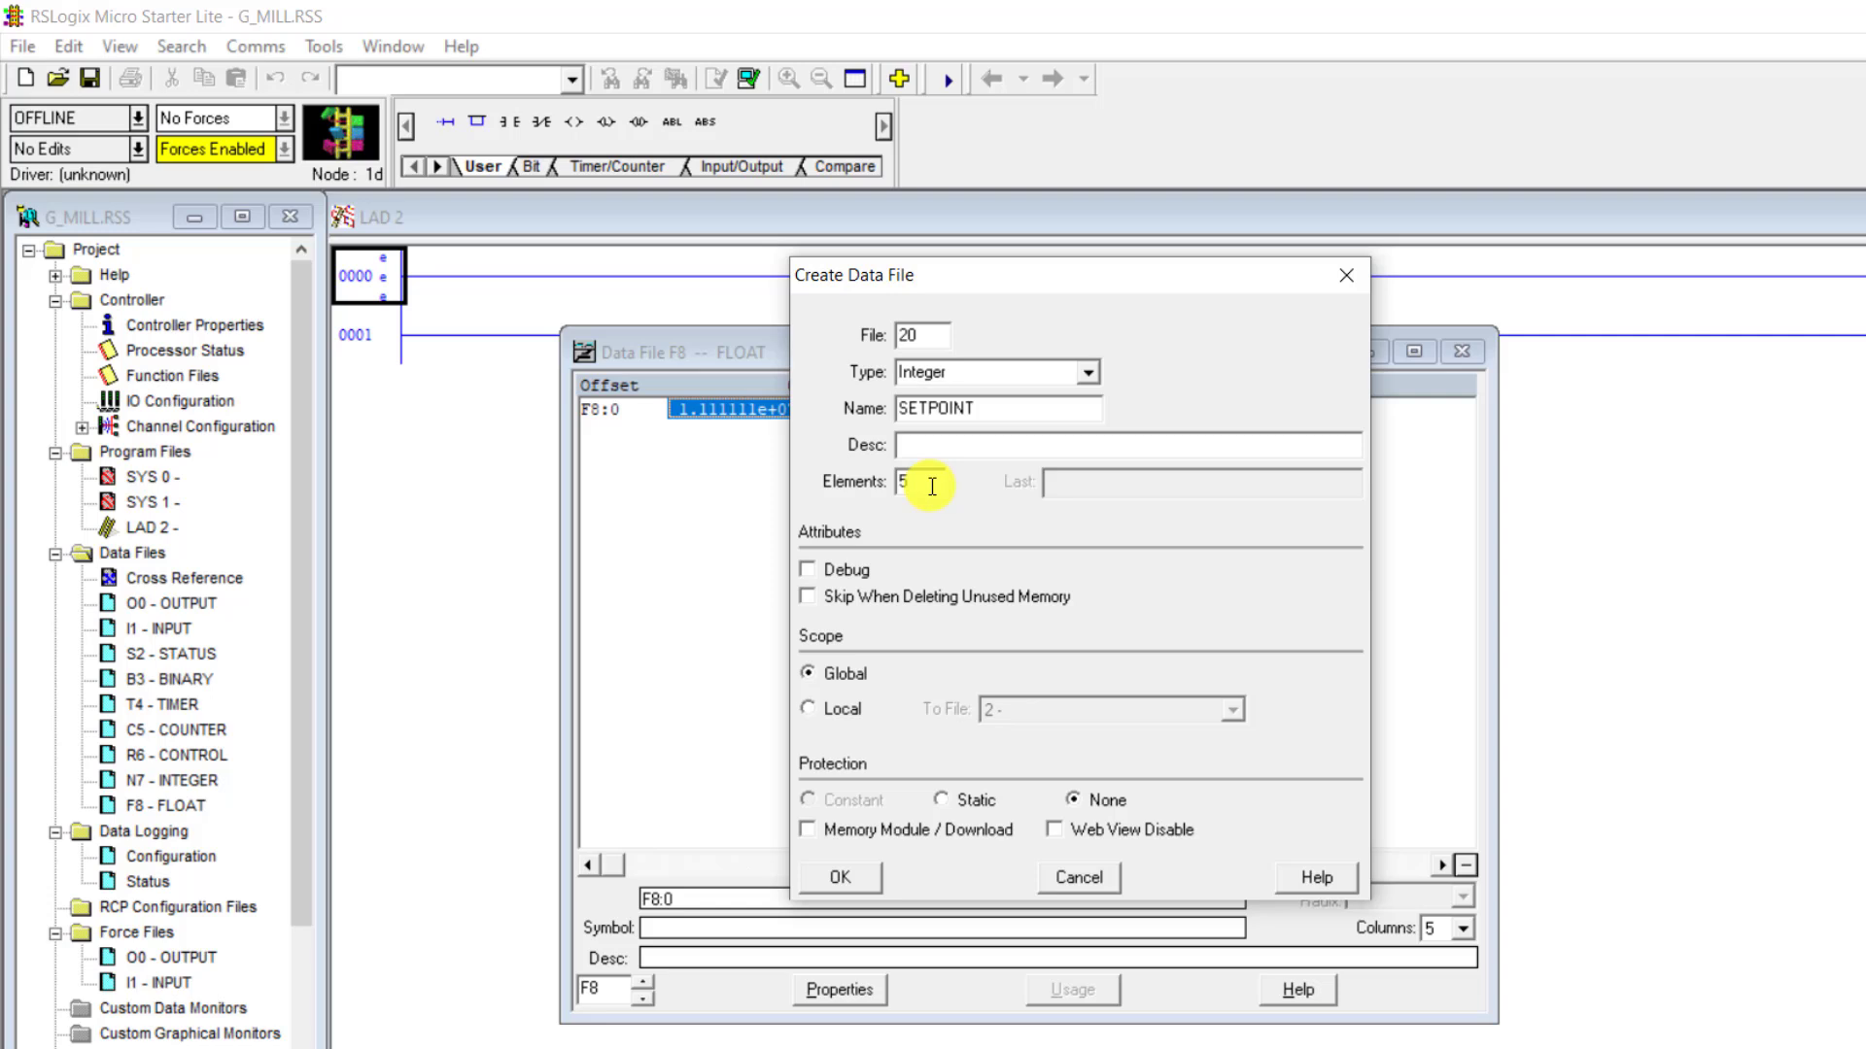
pyautogui.click(859, 880)
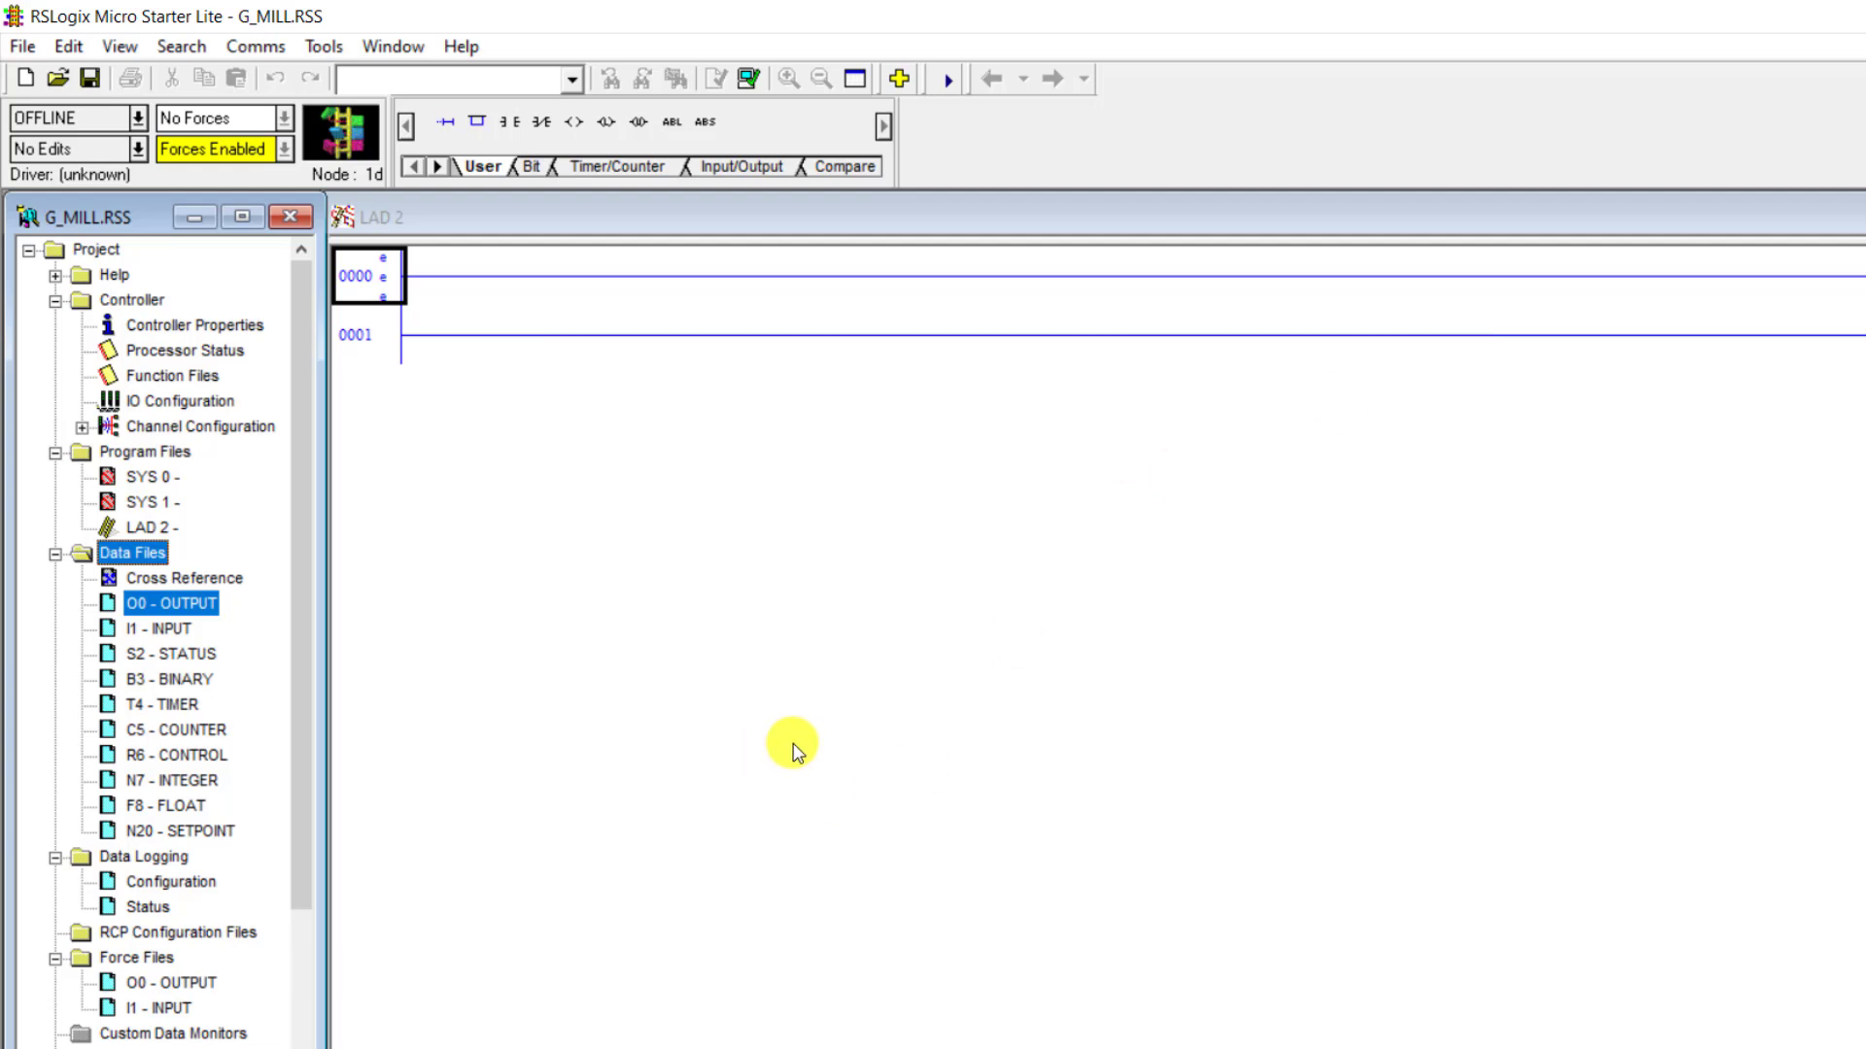
# - Open the N20 SETPOINT data file and move its window clear of the project tree to view its elements
pyautogui.click(212, 834)
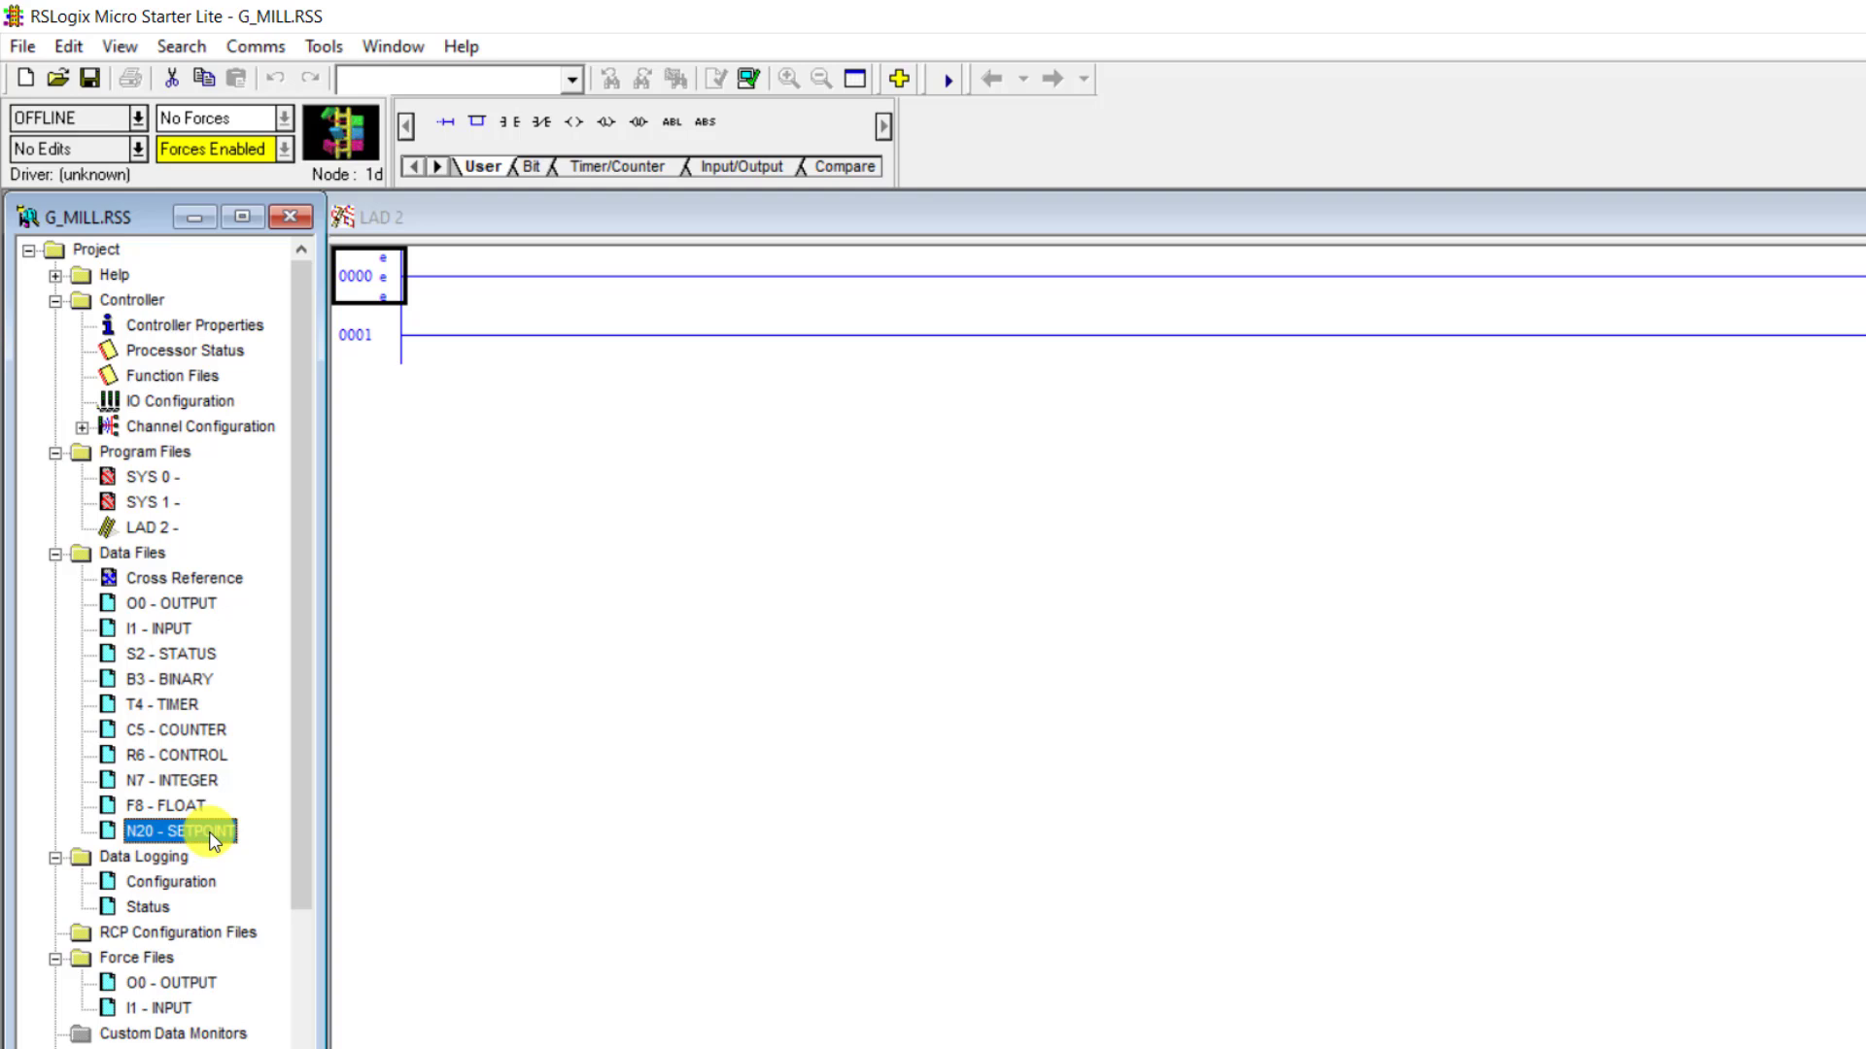
pyautogui.doubleClick(212, 833)
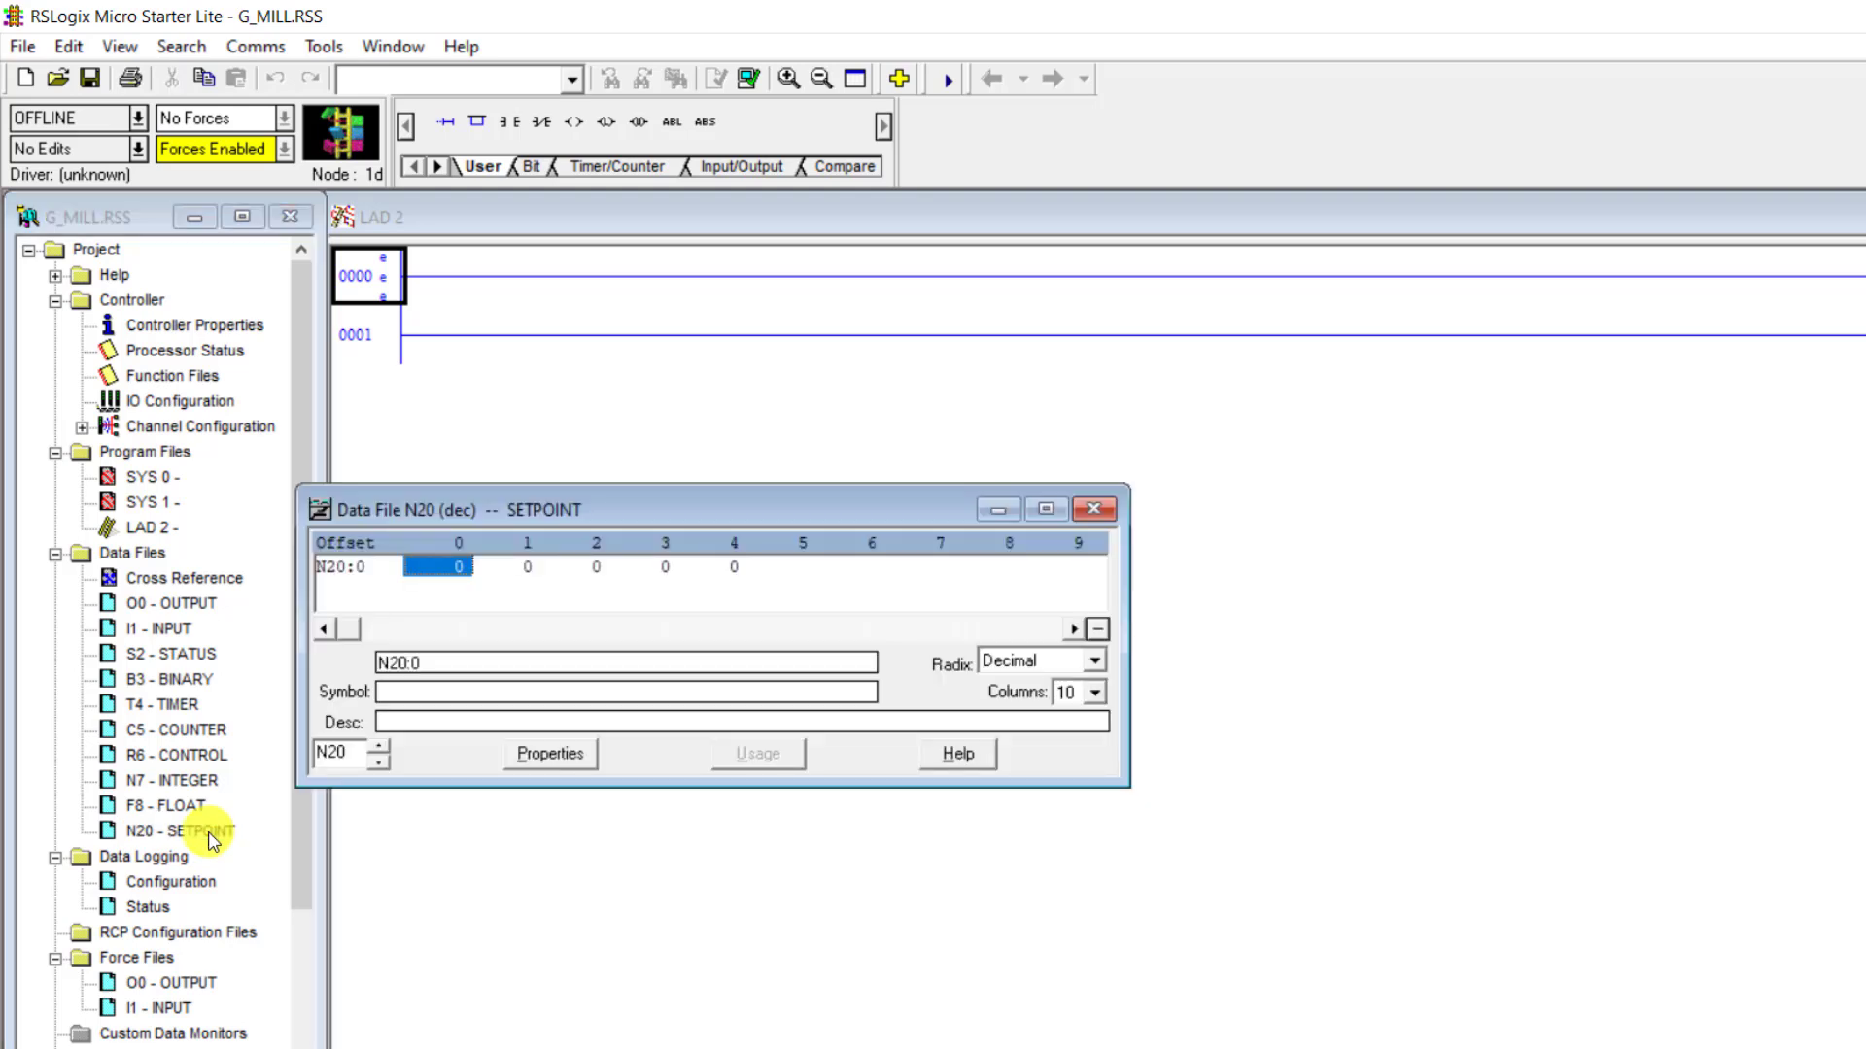
pyautogui.moveTo(694, 504); pyautogui.dragTo(1138, 481)
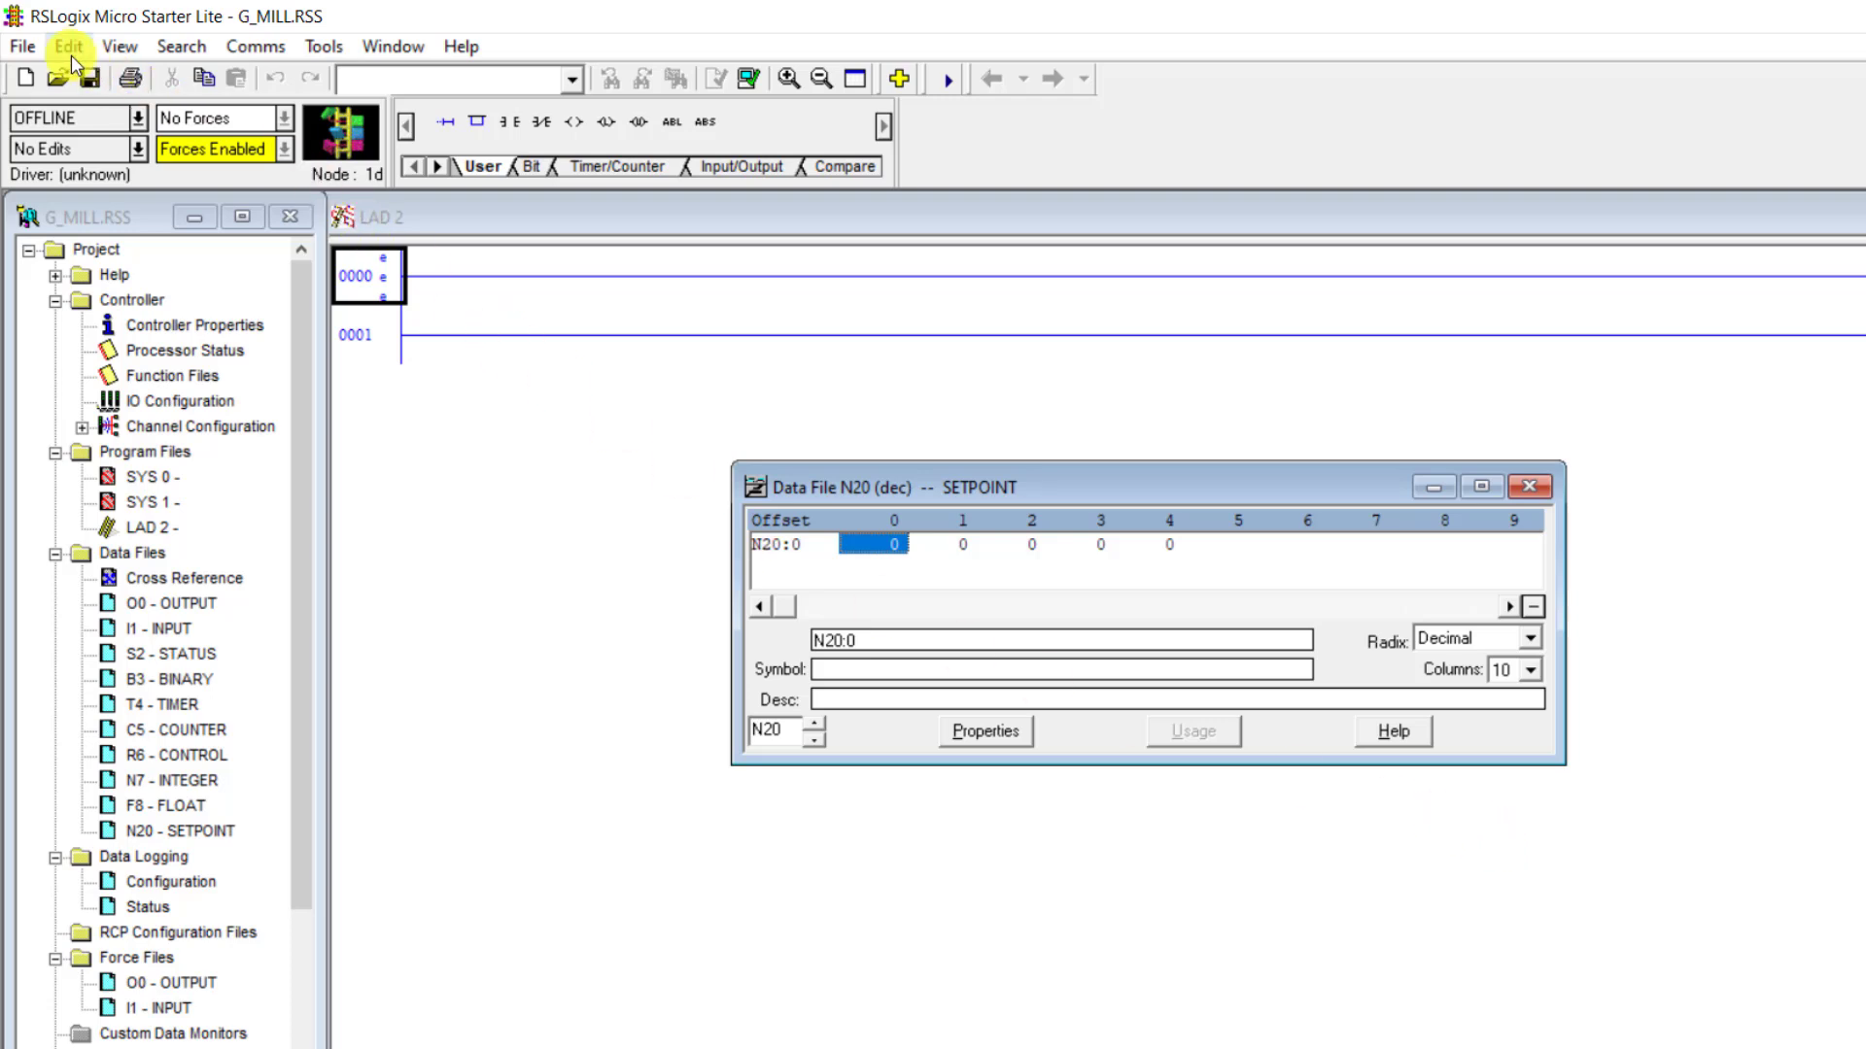
# - Save the project with a blank revision note and close the SETPOINT data file
pyautogui.click(91, 79)
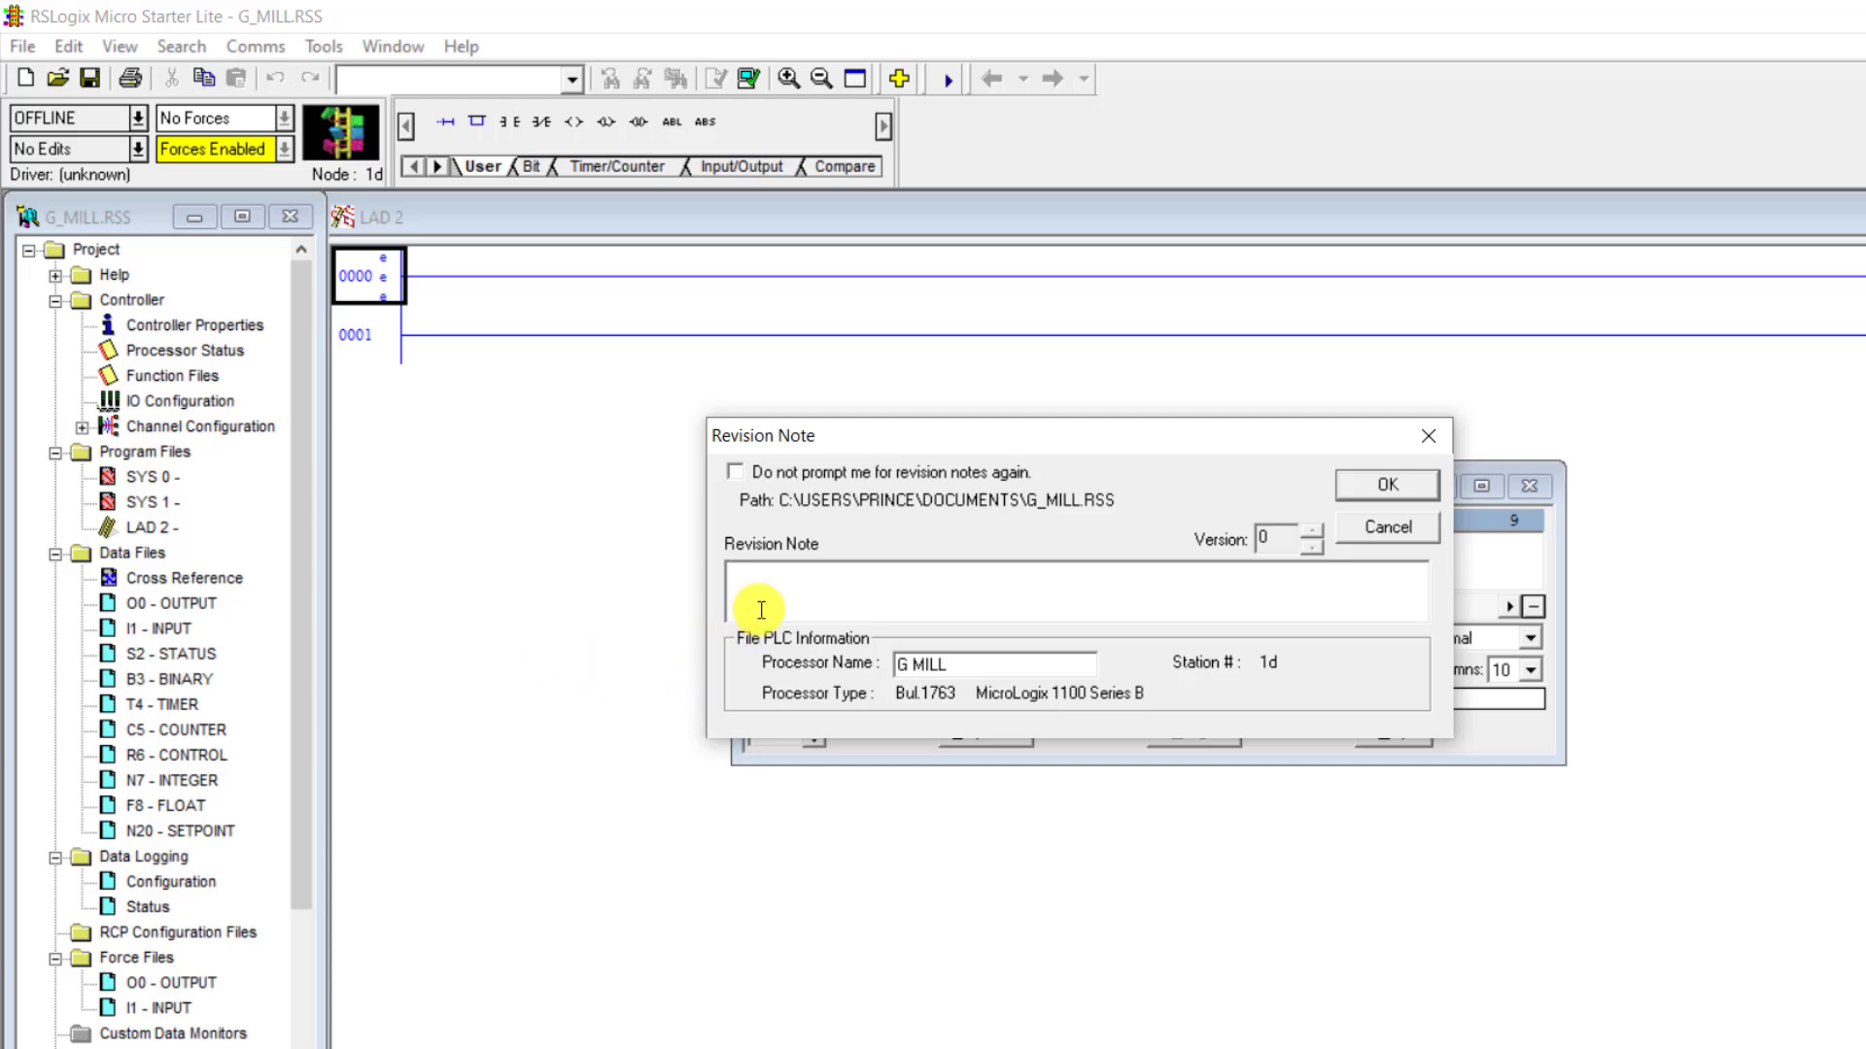
pyautogui.click(1376, 482)
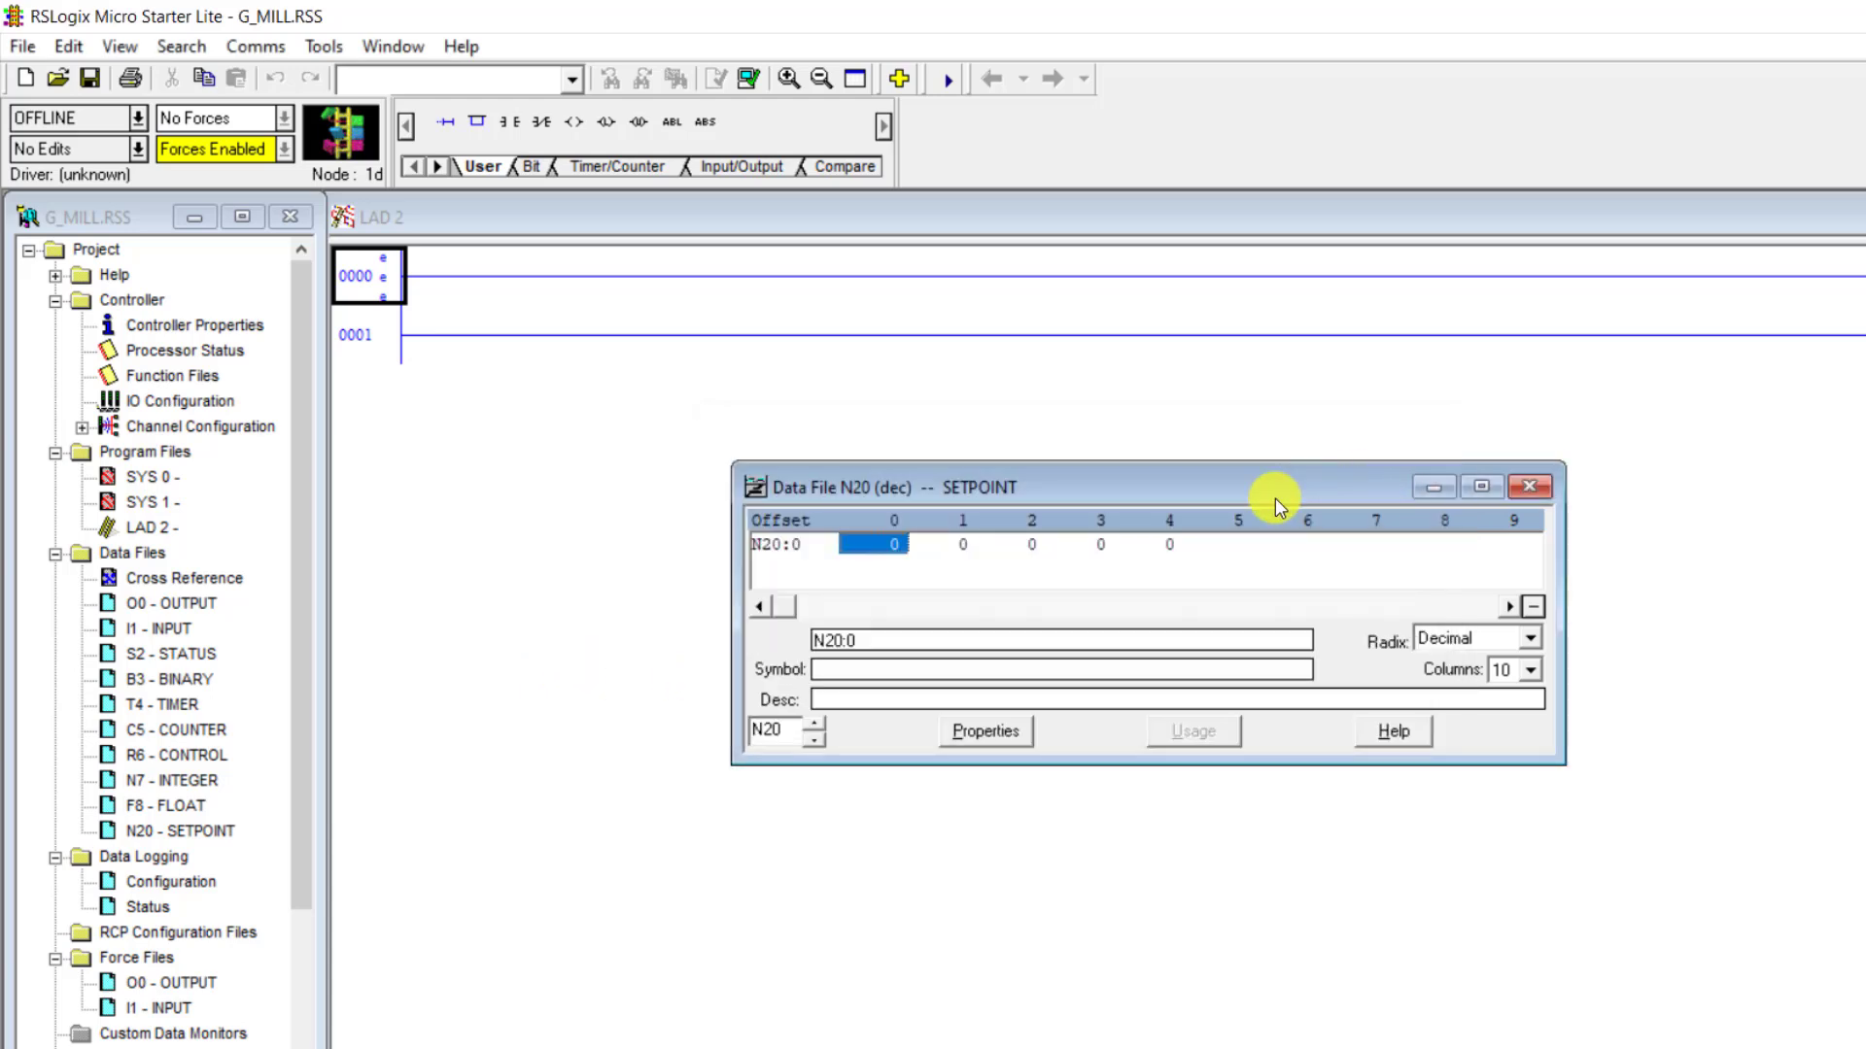
pyautogui.click(1529, 486)
pyautogui.click(1538, 660)
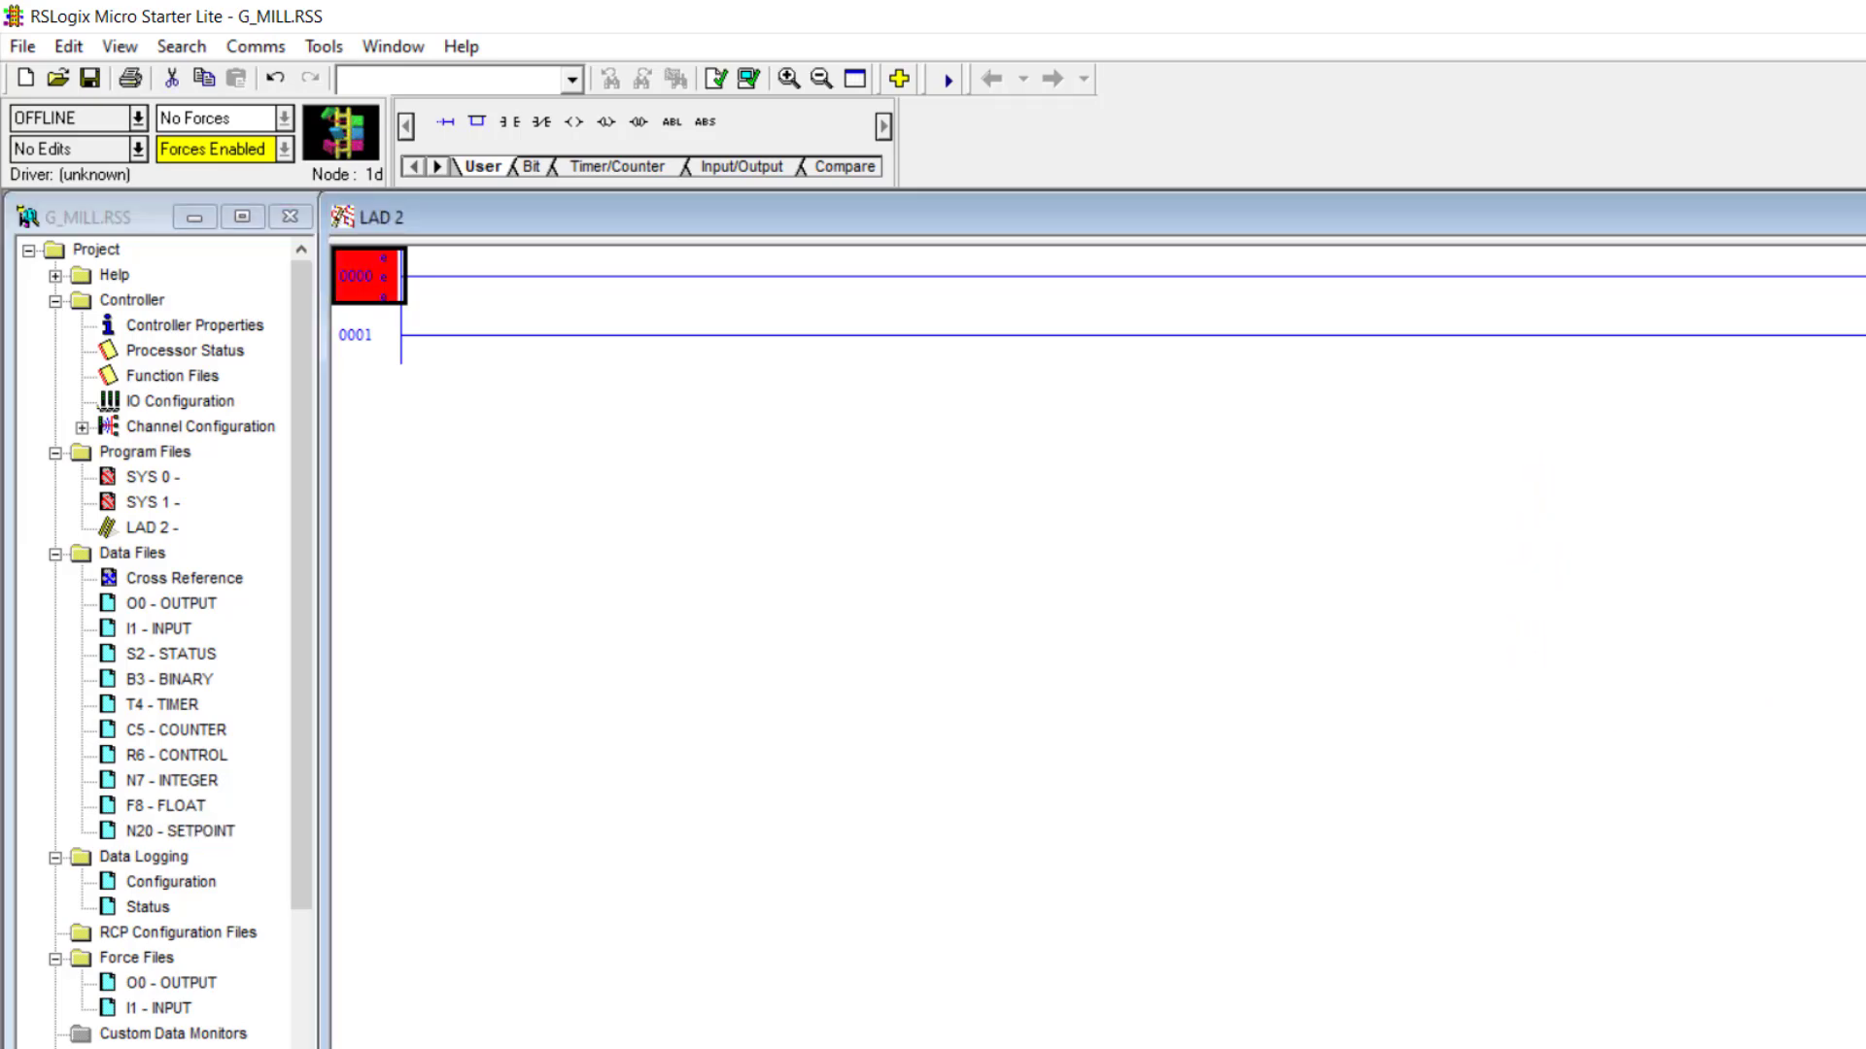